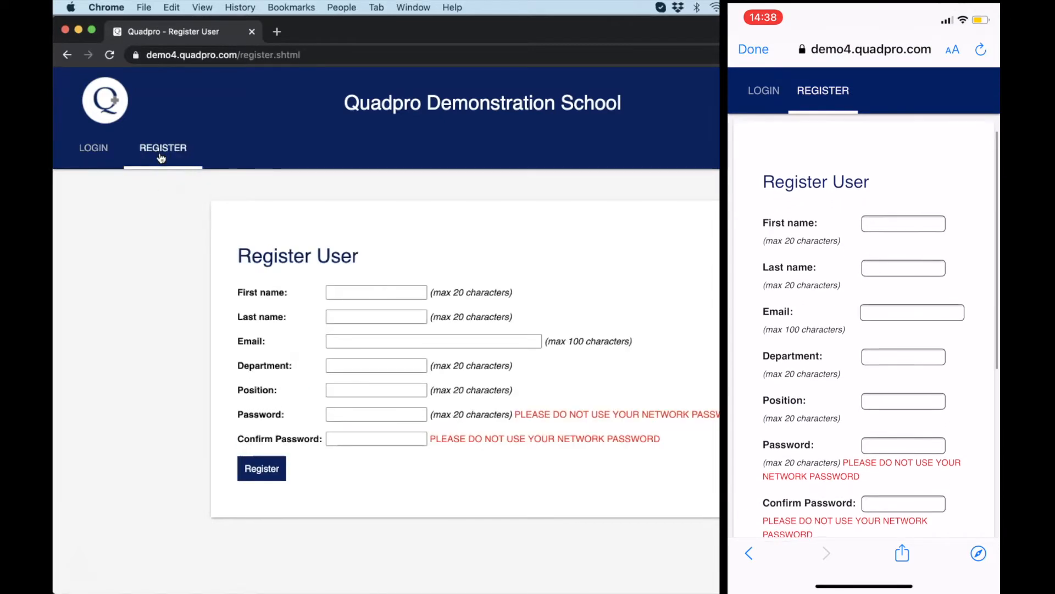
Enter the user's first and last name, department English and position Head of english.
{"action": "scroll", "coordinate": [315, 217], "scroll_direction": "down", "scroll_amount": 1}
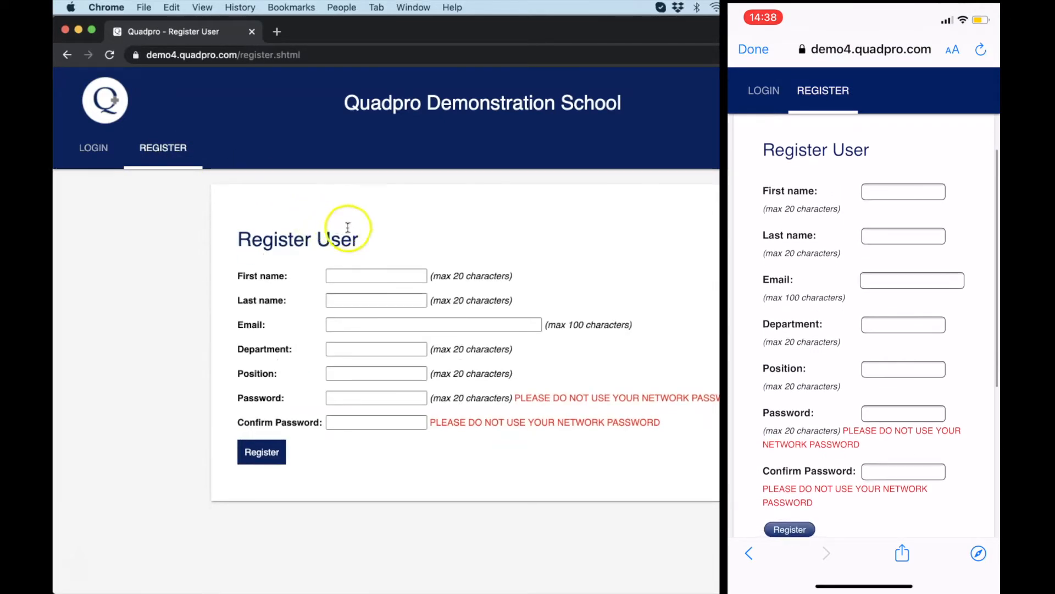
{"action": "left_click", "coordinate": [362, 269]}
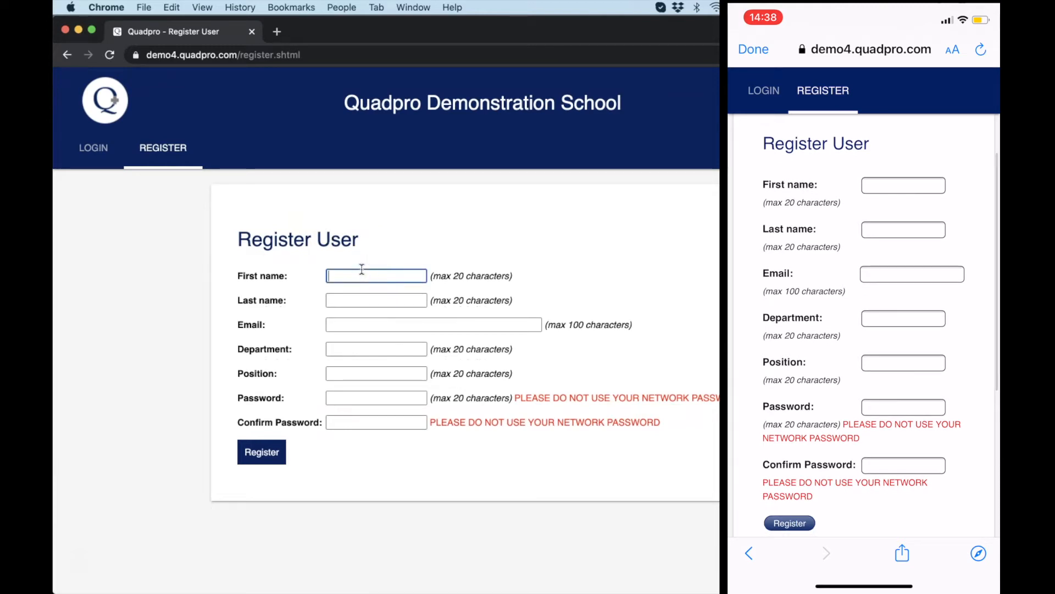
{"action": "type", "text": "Tom"}
{"action": "key", "text": "Tab"}
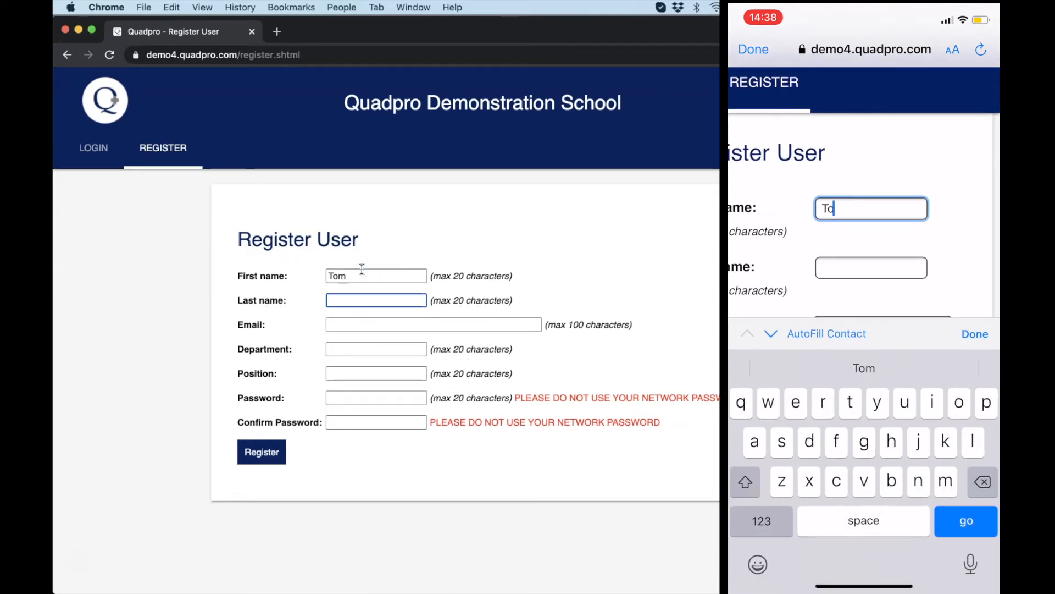
{"action": "type", "text": "quadpro"}
{"action": "key", "text": "Tab"}
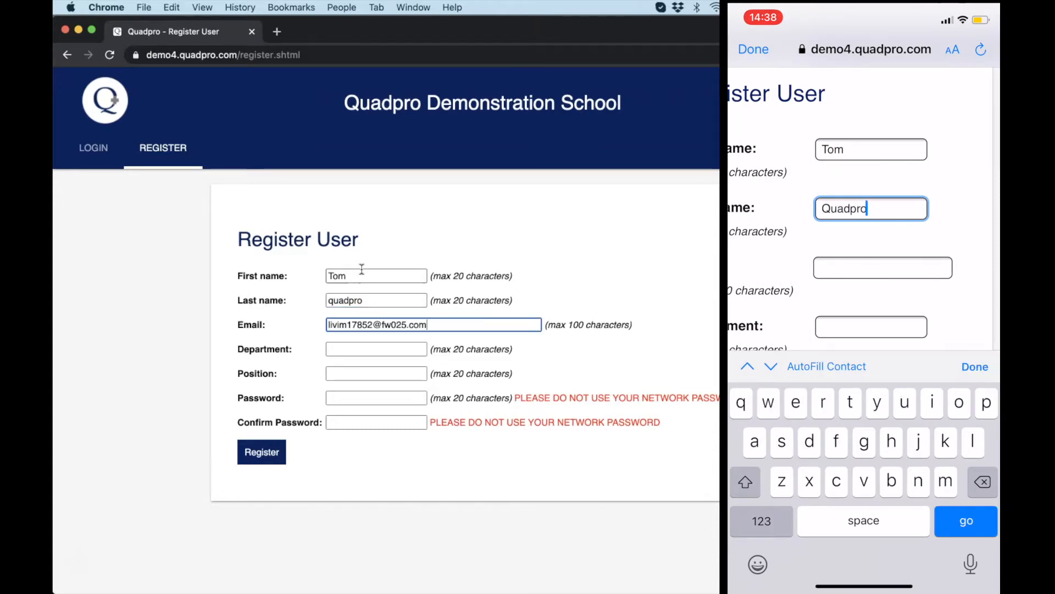
{"action": "key", "text": "Tab"}
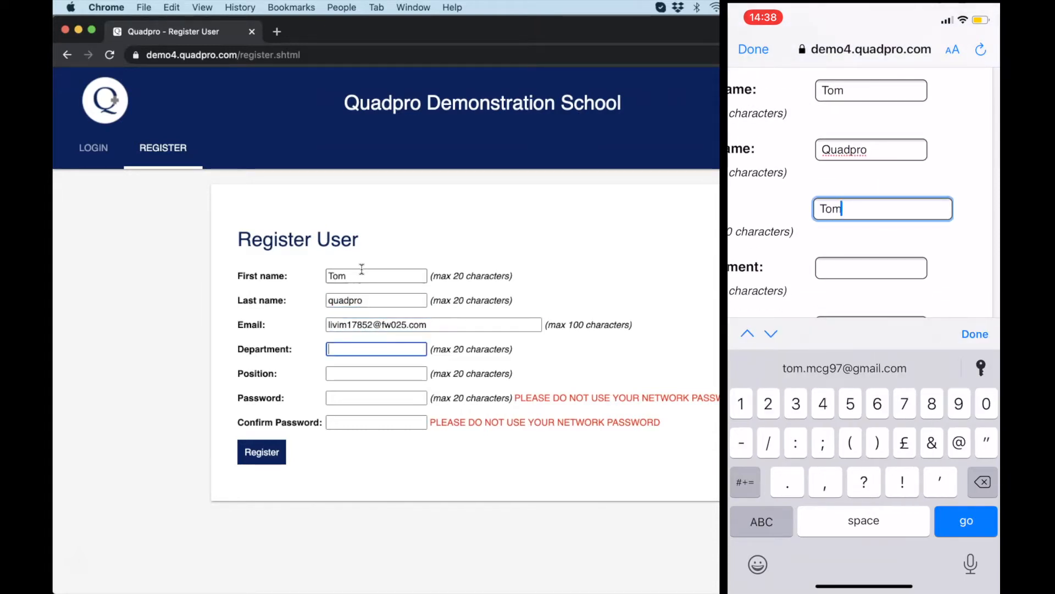
{"action": "type", "text": "English"}
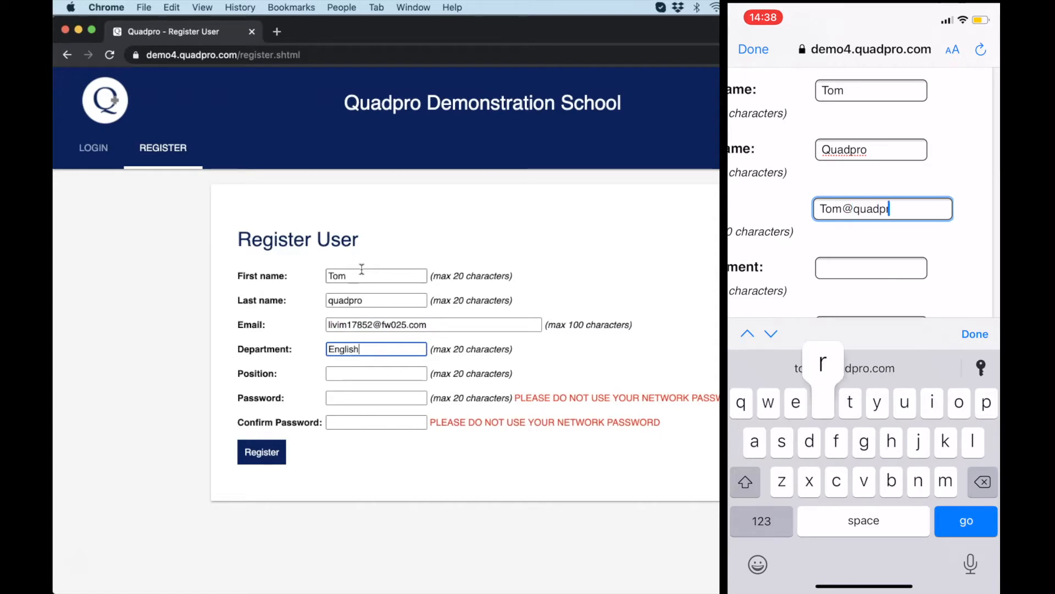
{"action": "key", "text": "Tab"}
{"action": "type", "text": "He"}
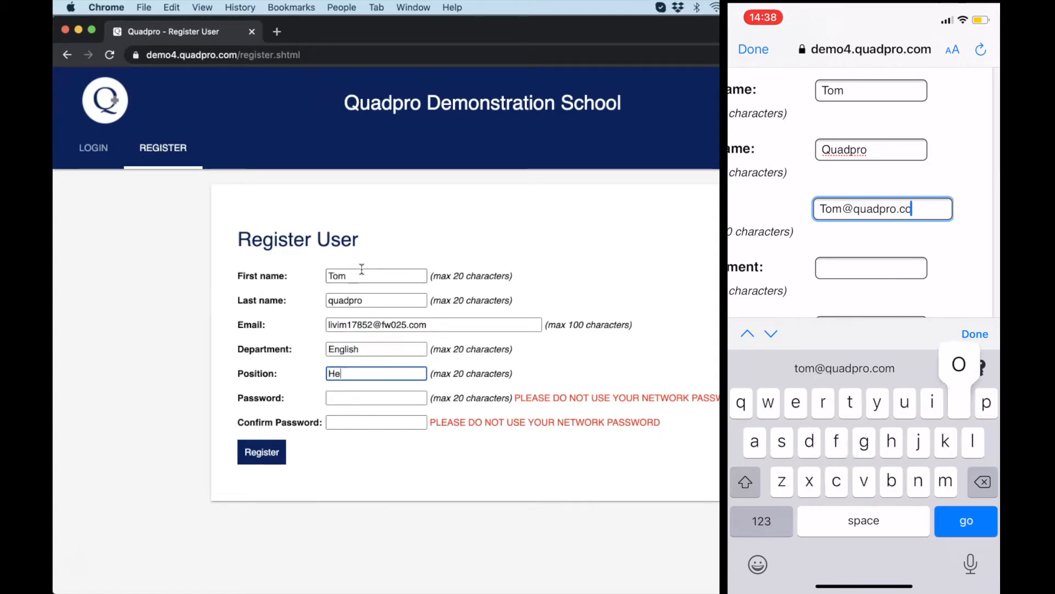
{"action": "type", "text": "ad of english"}
Set and confirm the account password, then submit the registration.
{"action": "key", "text": "Tab"}
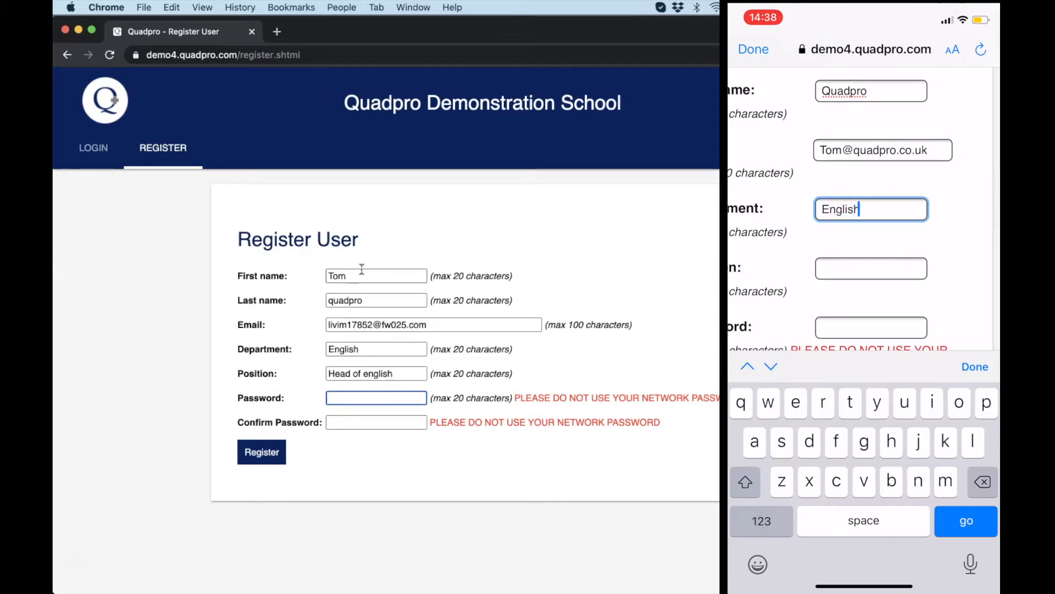
{"action": "type", "text": "•••••••••"}
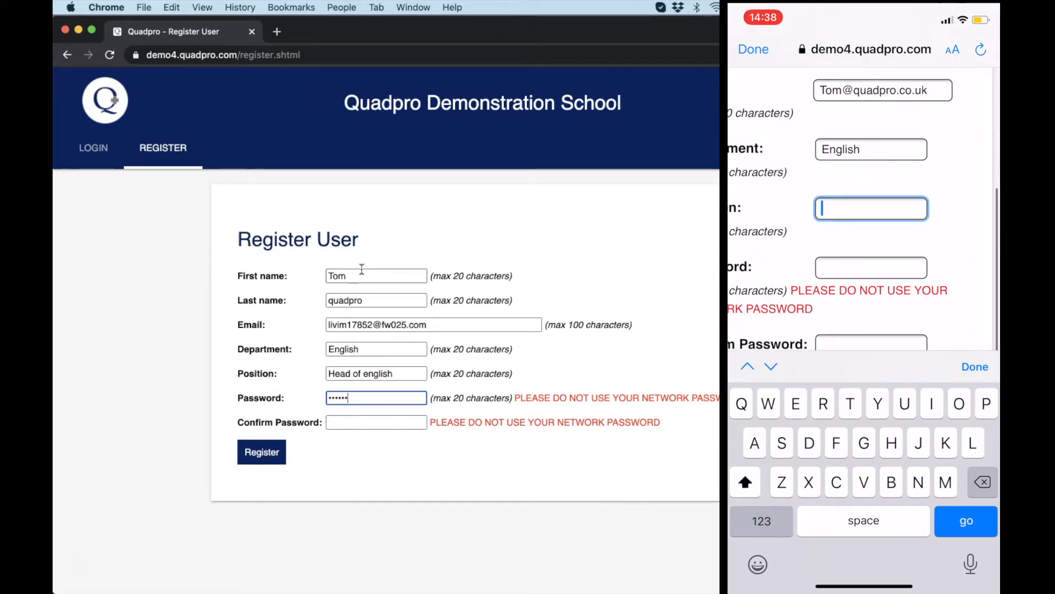
{"action": "key", "text": "Tab"}
{"action": "type", "text": "••••••"}
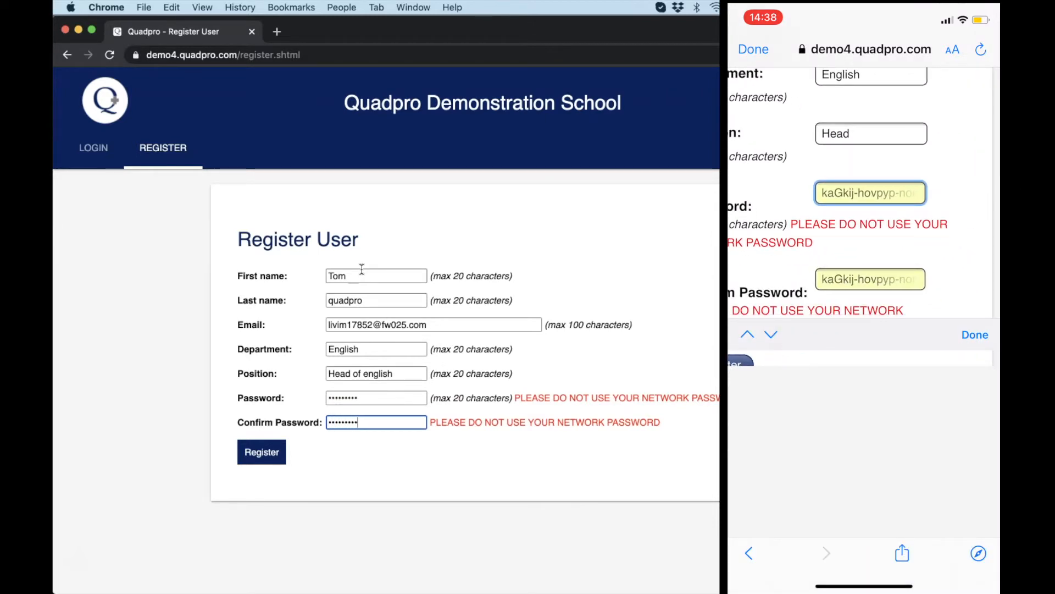
{"action": "left_click", "coordinate": [263, 451]}
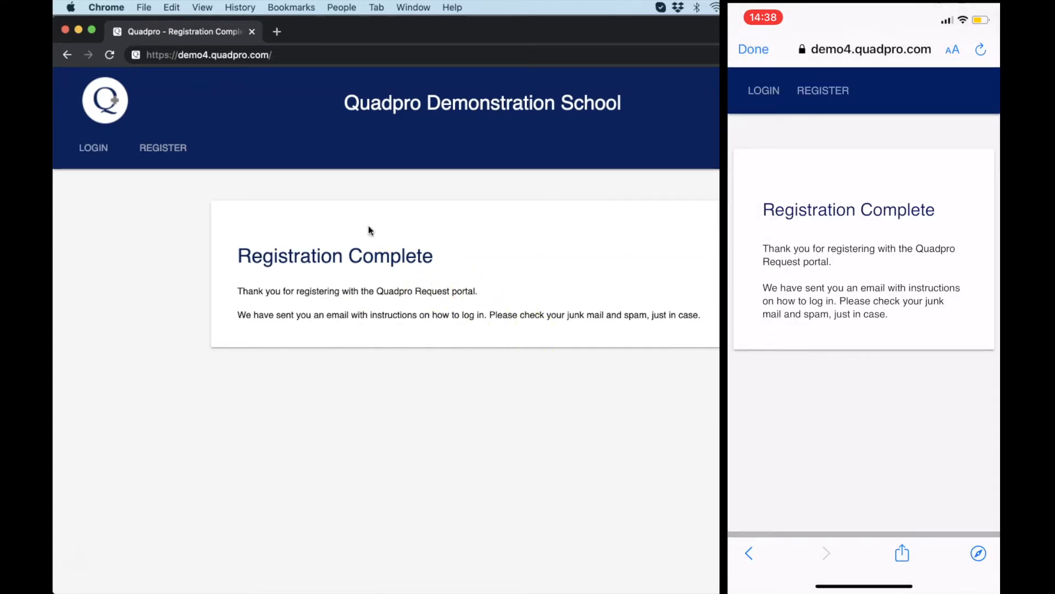
Reload the login page and sign in with the new account's username and password.
{"action": "left_click", "coordinate": [353, 55]}
{"action": "key", "text": "Return"}
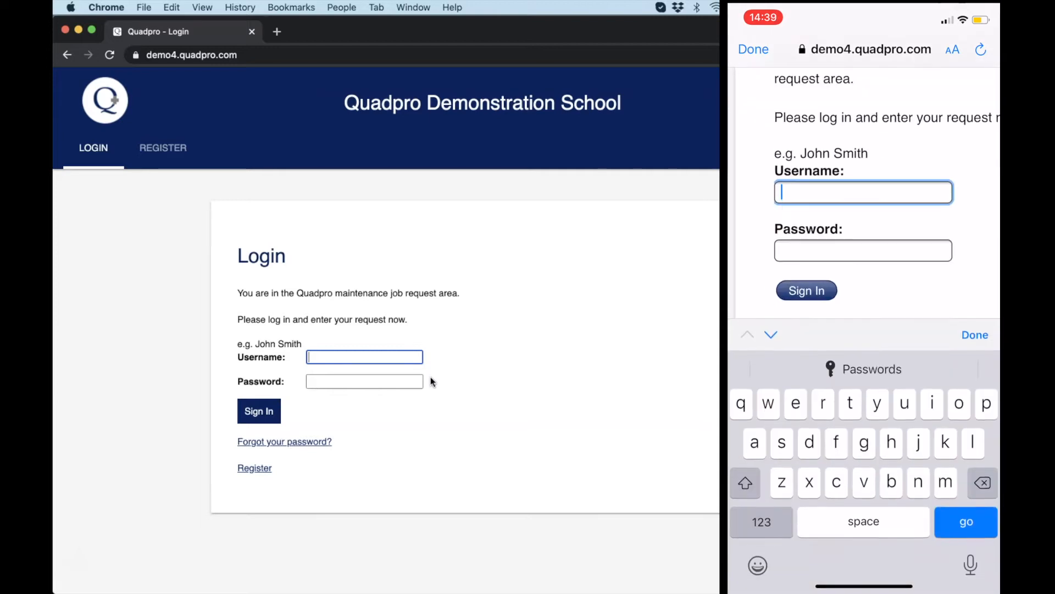
{"action": "key", "text": "Tab"}
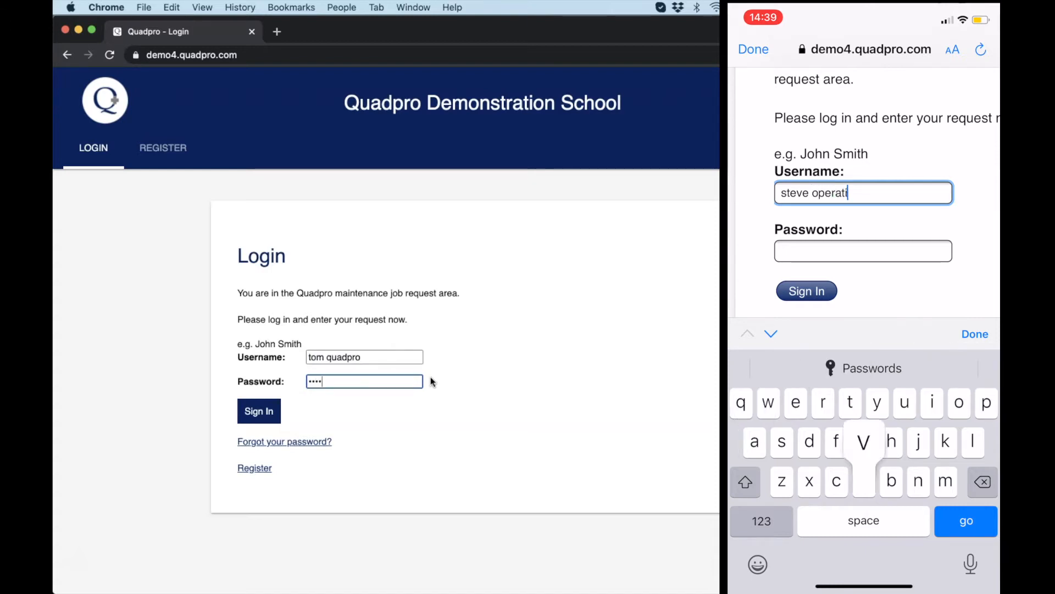
{"action": "left_click", "coordinate": [255, 411]}
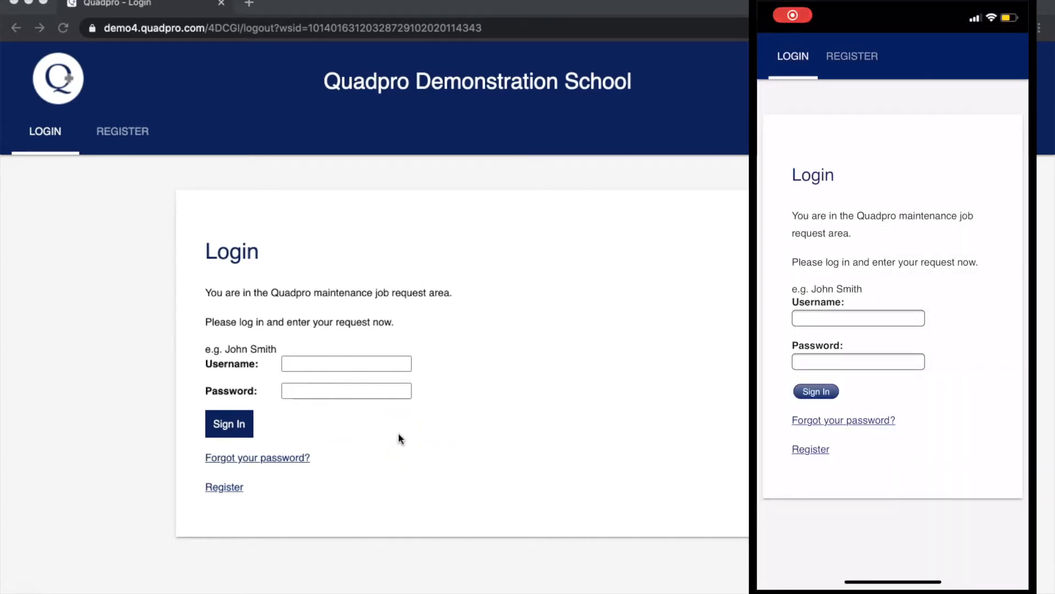
Request a password reset by pasting in the account's e-mail address and submitting.
{"action": "left_click", "coordinate": [269, 459]}
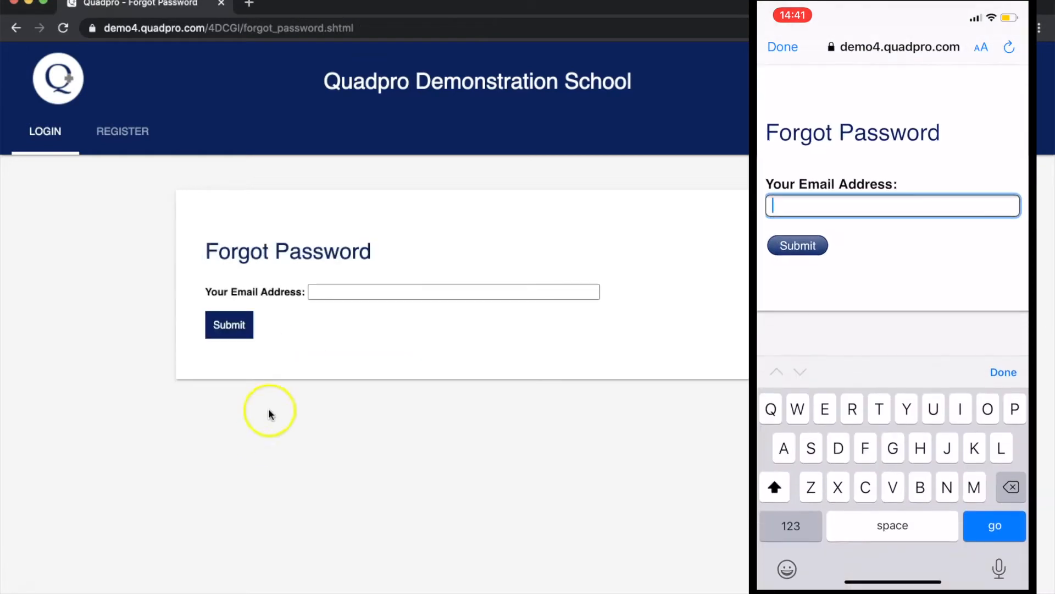
{"action": "left_click", "coordinate": [327, 293]}
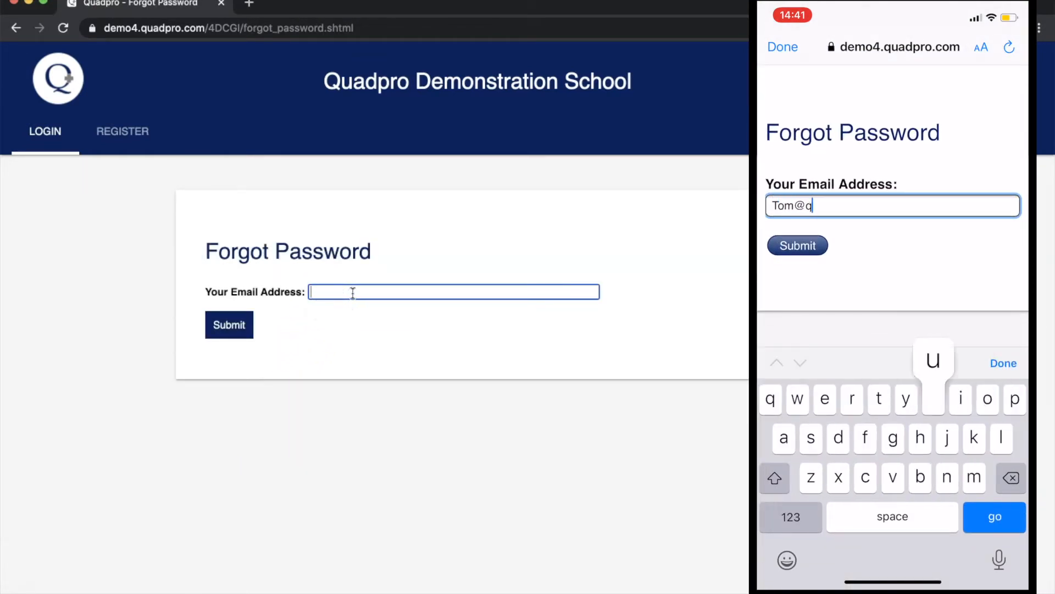
{"action": "key", "text": "super+v"}
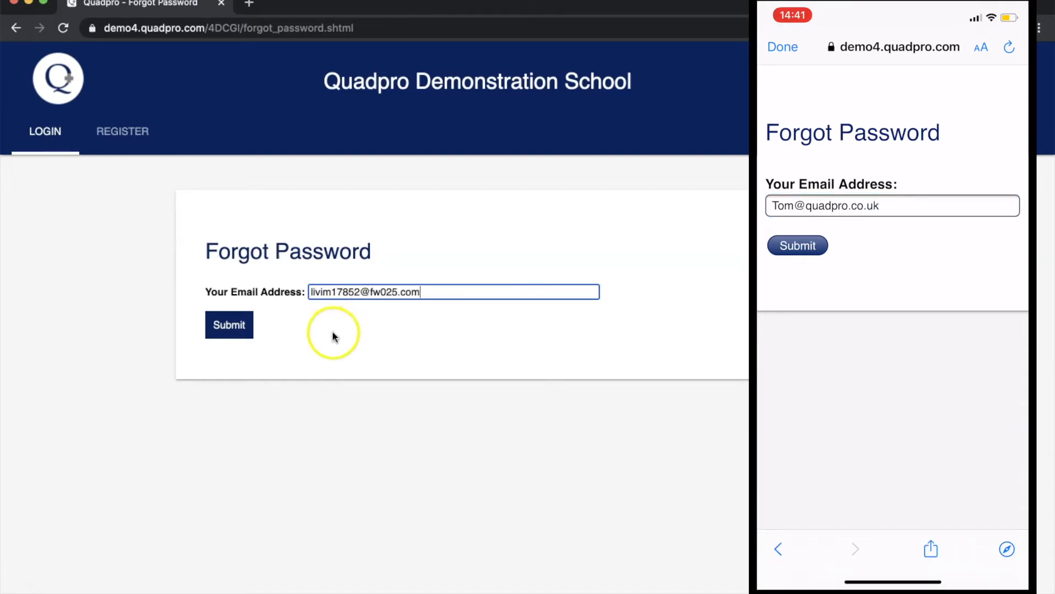
{"action": "left_click", "coordinate": [249, 328]}
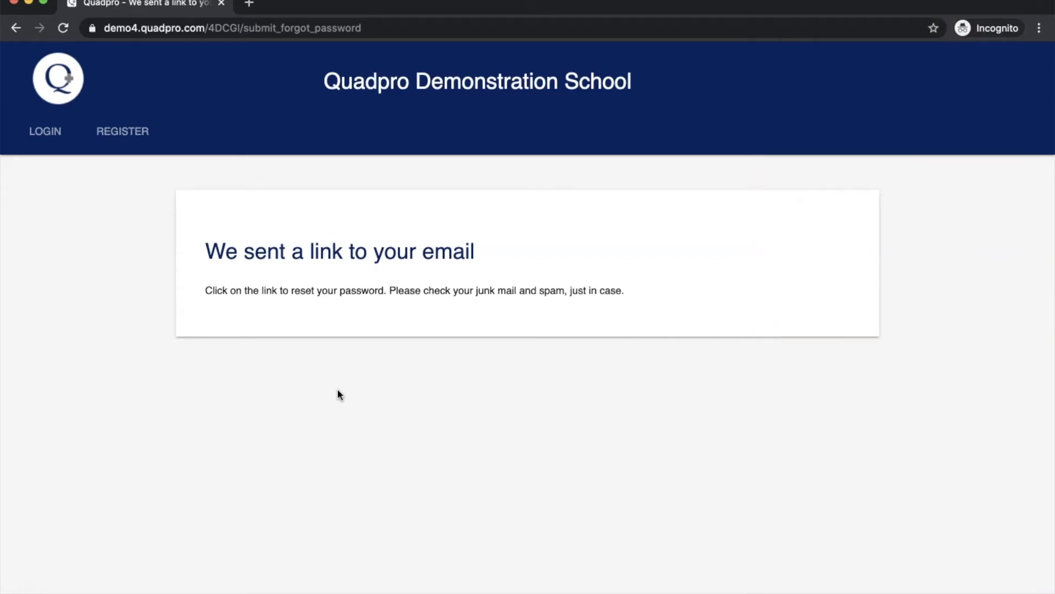
{"action": "left_click", "coordinate": [24, 592]}
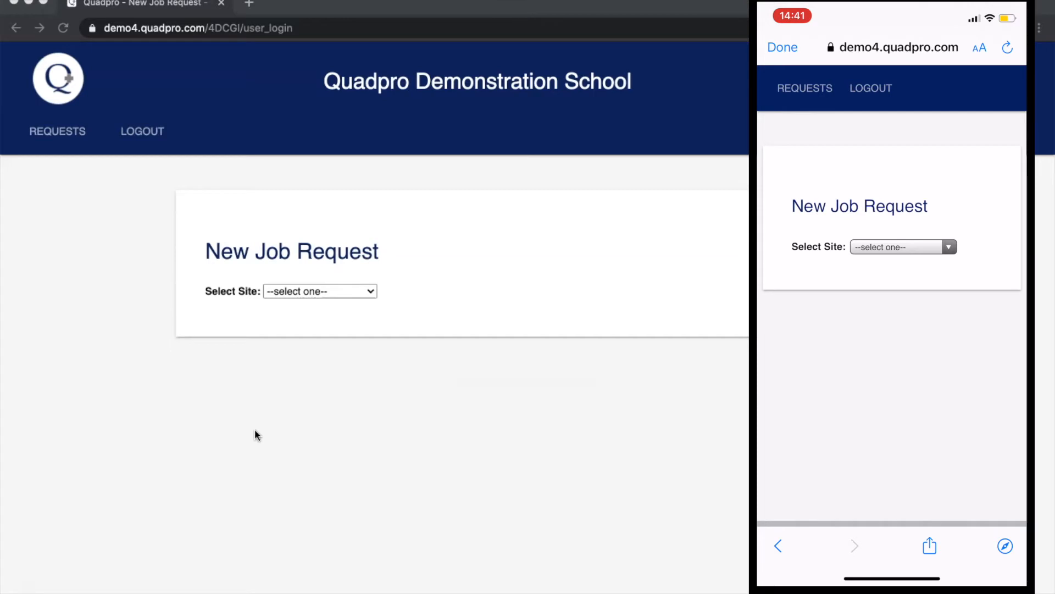
Choose Main Site, Drama Building and space DR101 - Drama Classroom, then continue.
{"action": "left_click", "coordinate": [345, 292]}
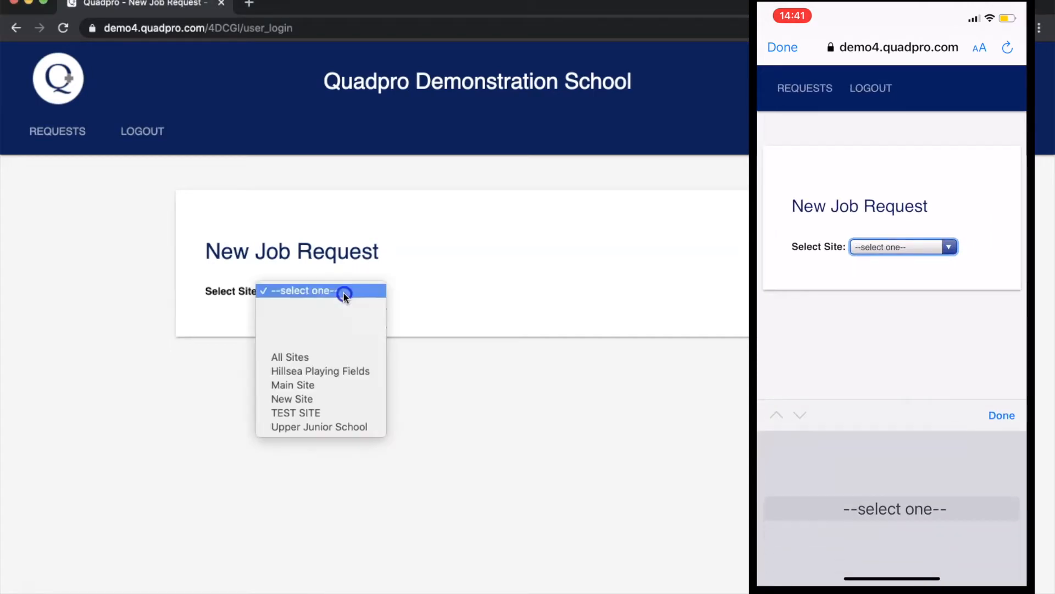
{"action": "left_click", "coordinate": [327, 384]}
{"action": "left_click", "coordinate": [356, 318]}
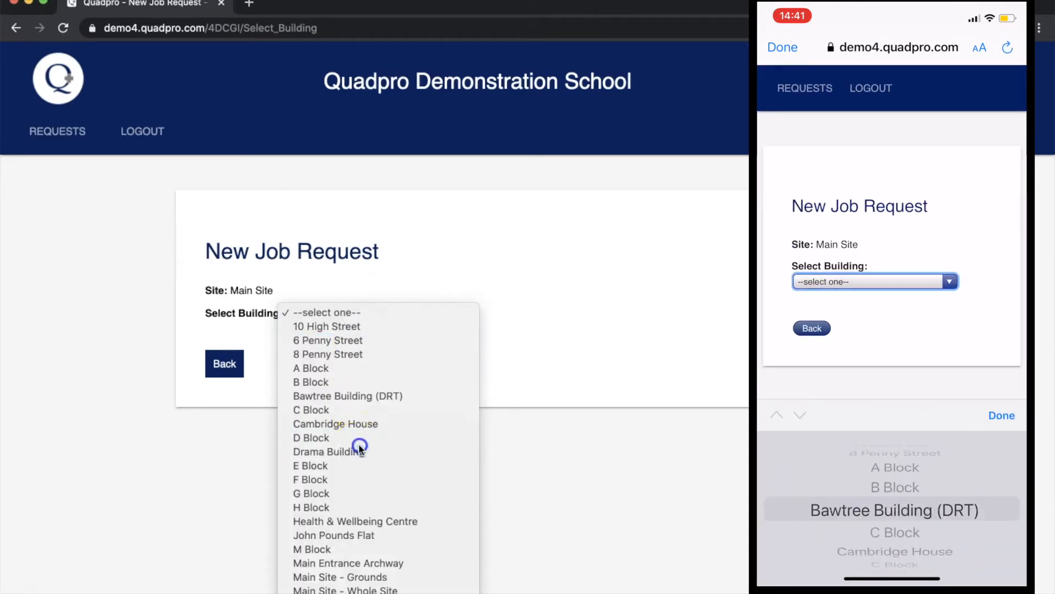
{"action": "left_click", "coordinate": [358, 449]}
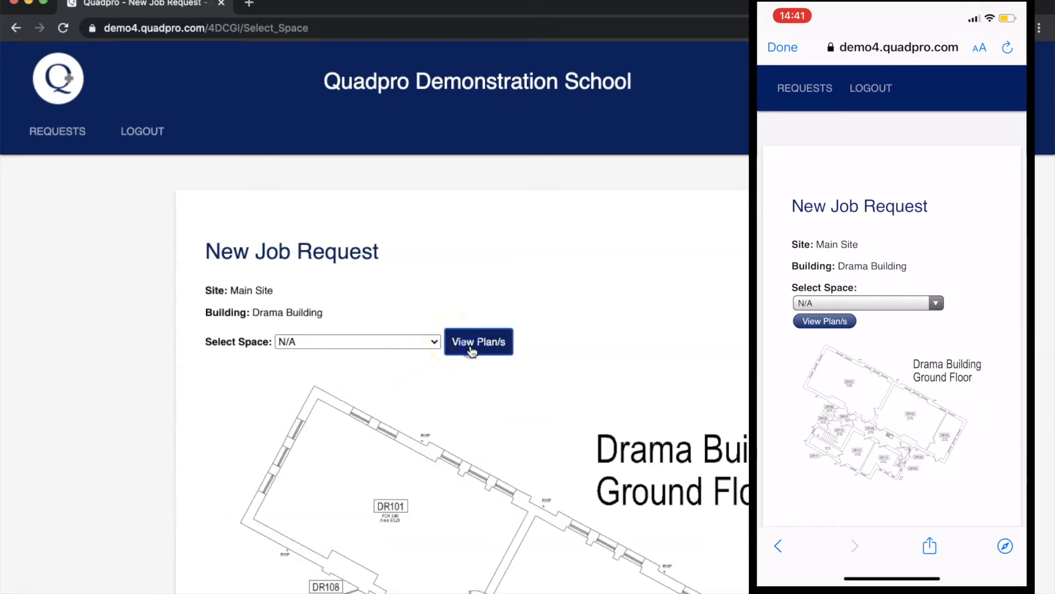
{"action": "scroll", "coordinate": [553, 365], "scroll_direction": "down", "scroll_amount": 2}
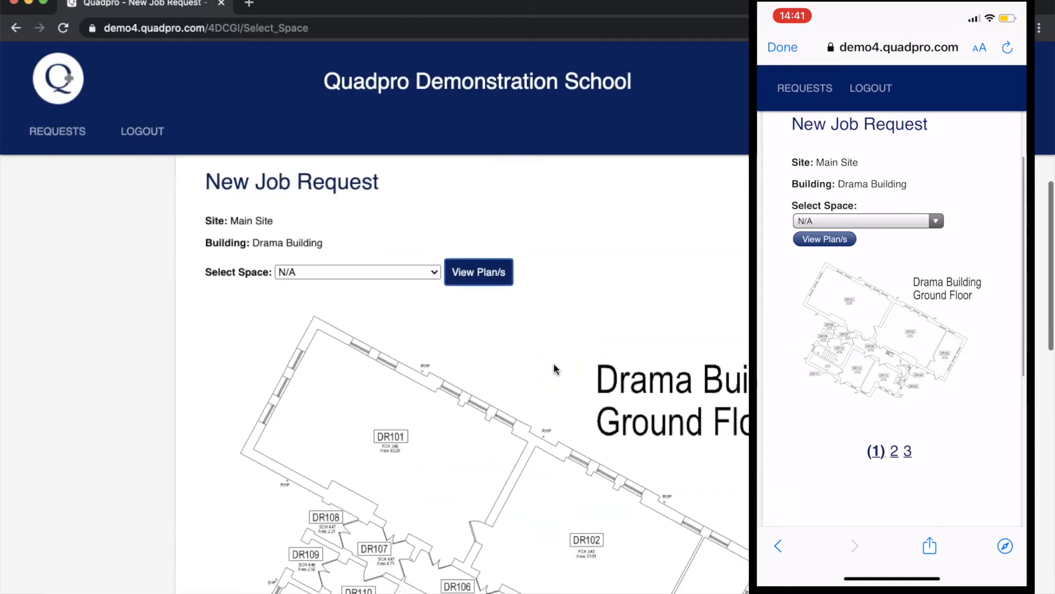
{"action": "scroll", "coordinate": [554, 365], "scroll_direction": "down", "scroll_amount": 1}
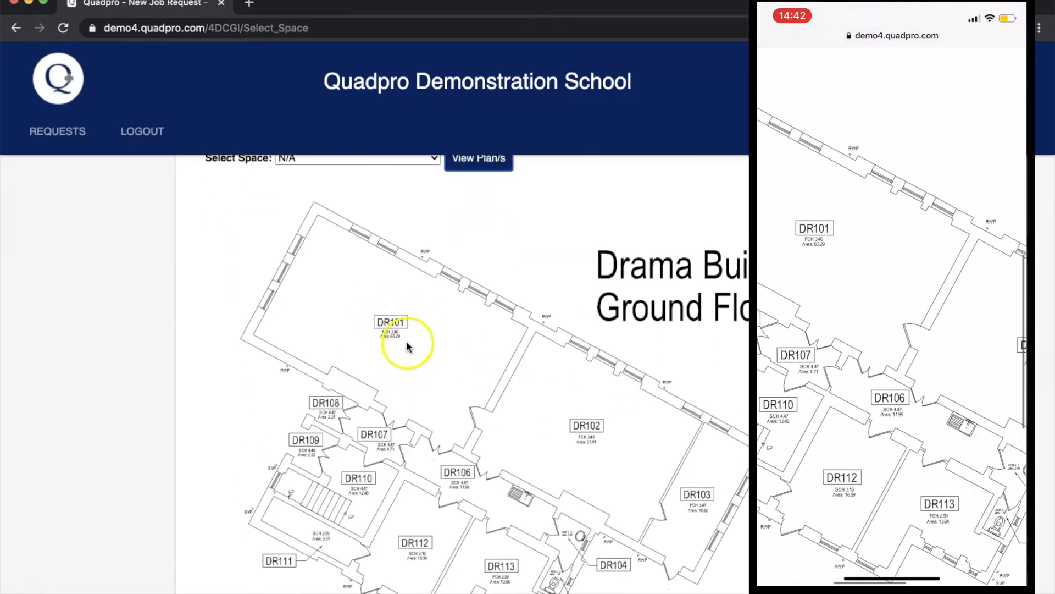
{"action": "scroll", "coordinate": [390, 324], "scroll_direction": "up", "scroll_amount": 2}
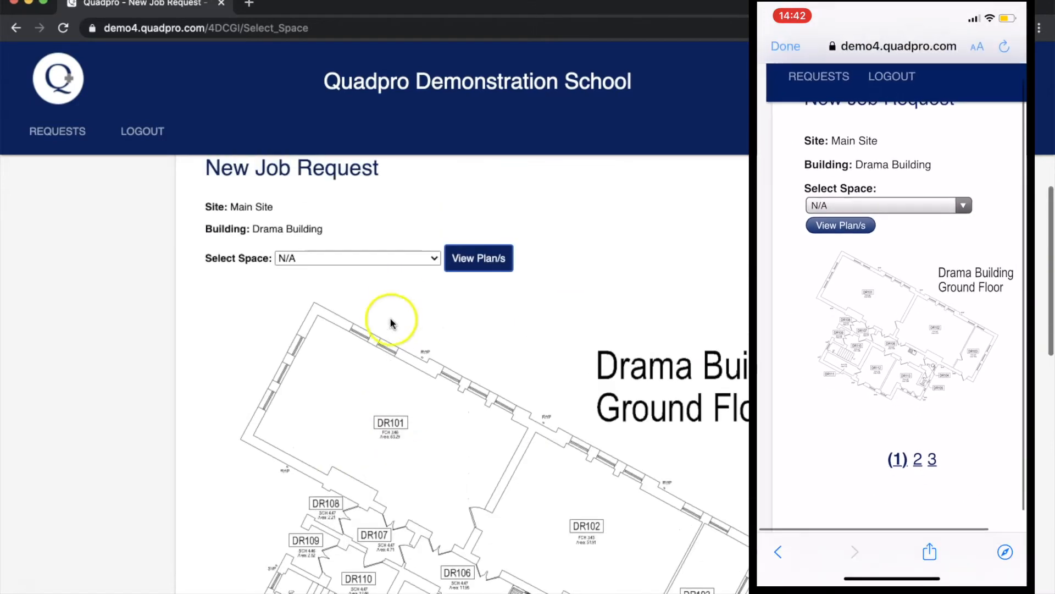
{"action": "left_click", "coordinate": [401, 259]}
{"action": "left_click", "coordinate": [397, 269]}
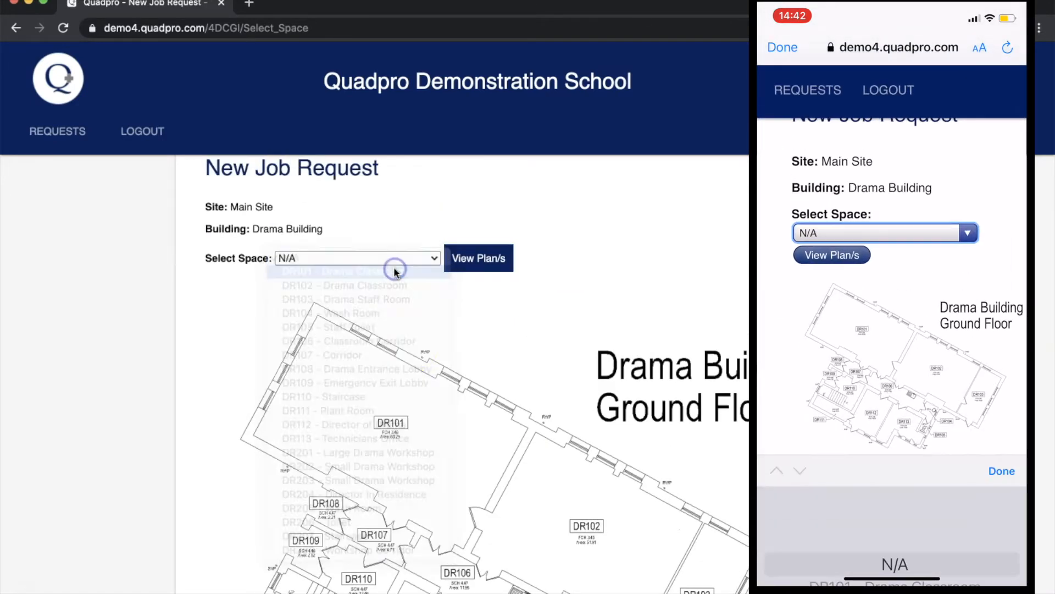
{"action": "scroll", "coordinate": [421, 379], "scroll_direction": "down", "scroll_amount": 4}
{"action": "scroll", "coordinate": [421, 379], "scroll_direction": "down", "scroll_amount": 2}
{"action": "left_click", "coordinate": [366, 518]}
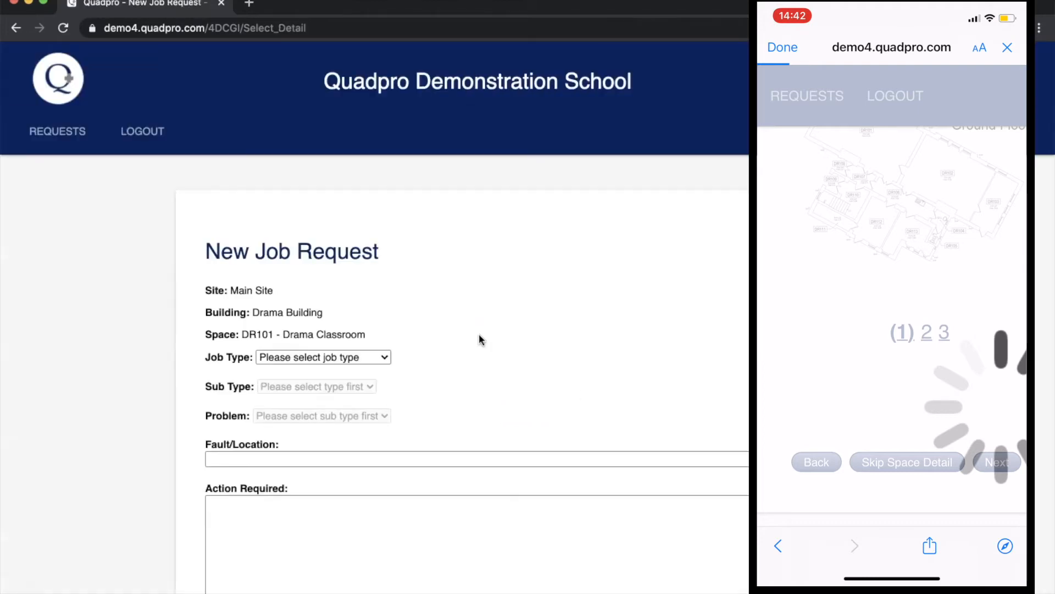
Set job type Electrical, sub type Internal Lighting and problem Not Working.
{"action": "scroll", "coordinate": [479, 334], "scroll_direction": "down", "scroll_amount": 2}
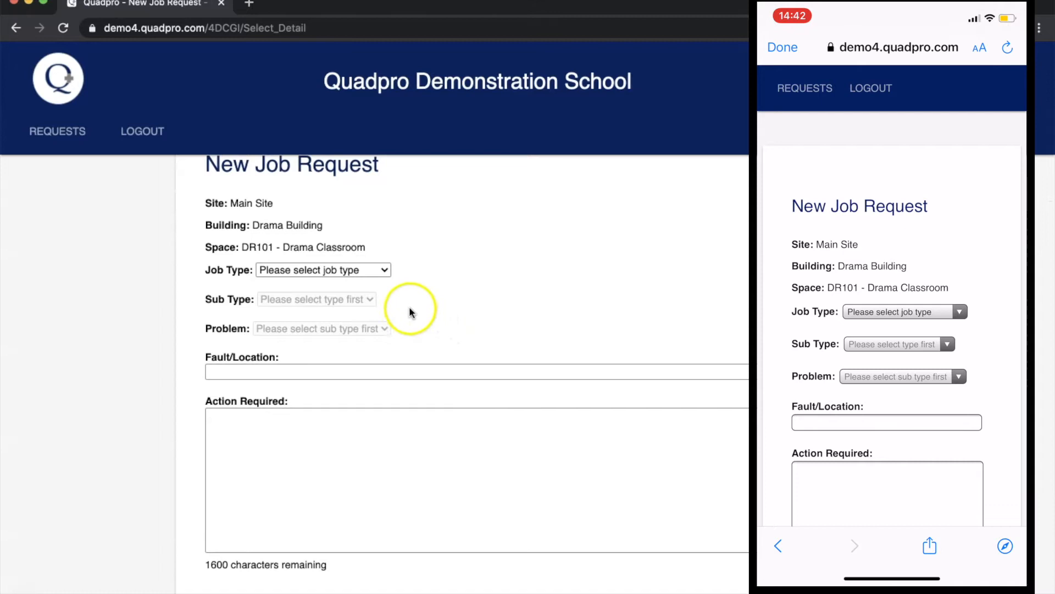
{"action": "left_click", "coordinate": [364, 269]}
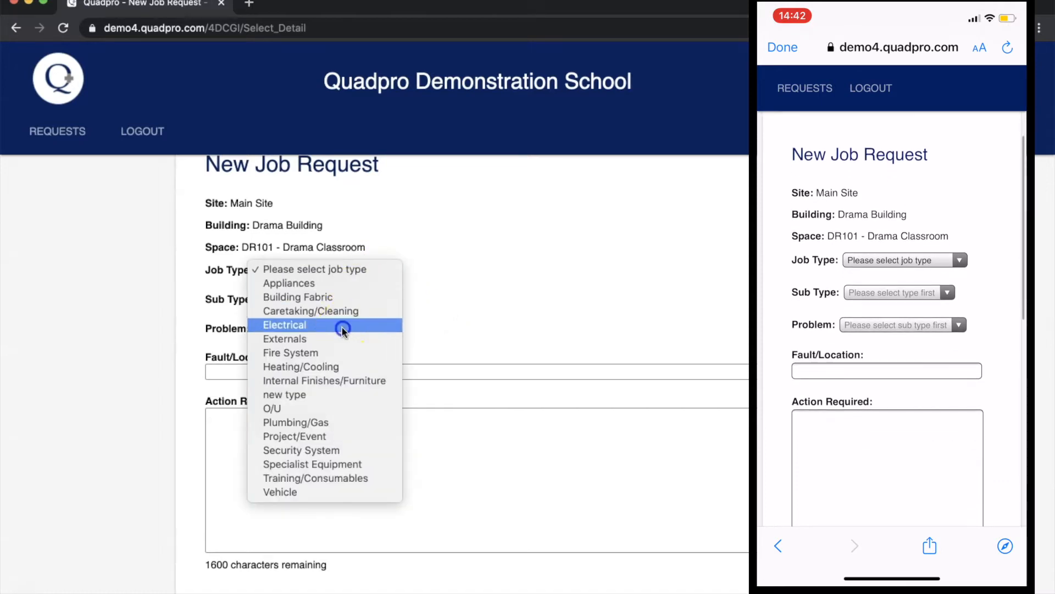
{"action": "left_click", "coordinate": [342, 325]}
{"action": "left_click", "coordinate": [328, 300]}
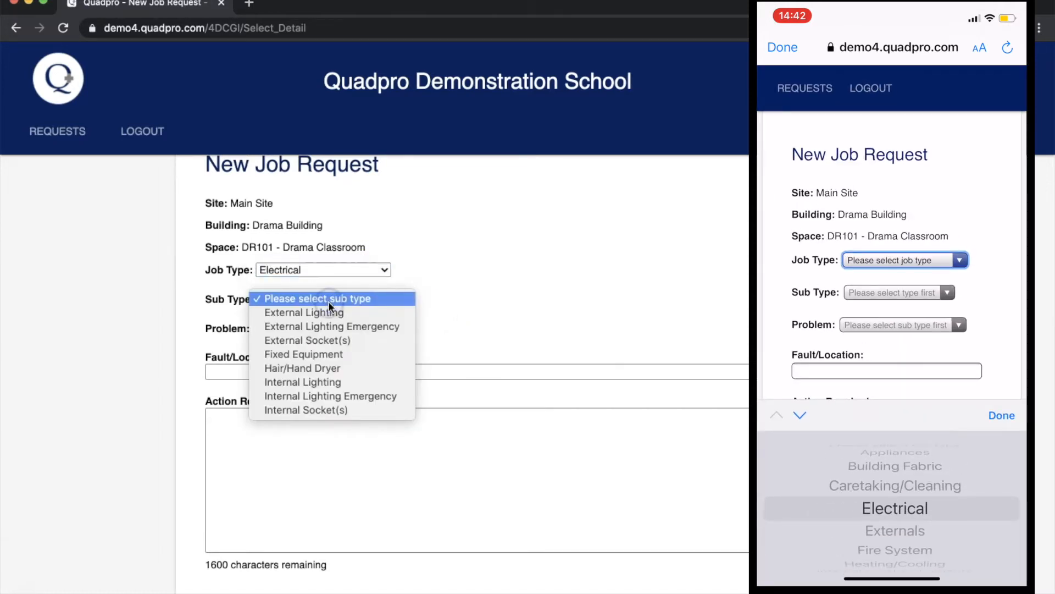
{"action": "left_click", "coordinate": [337, 383]}
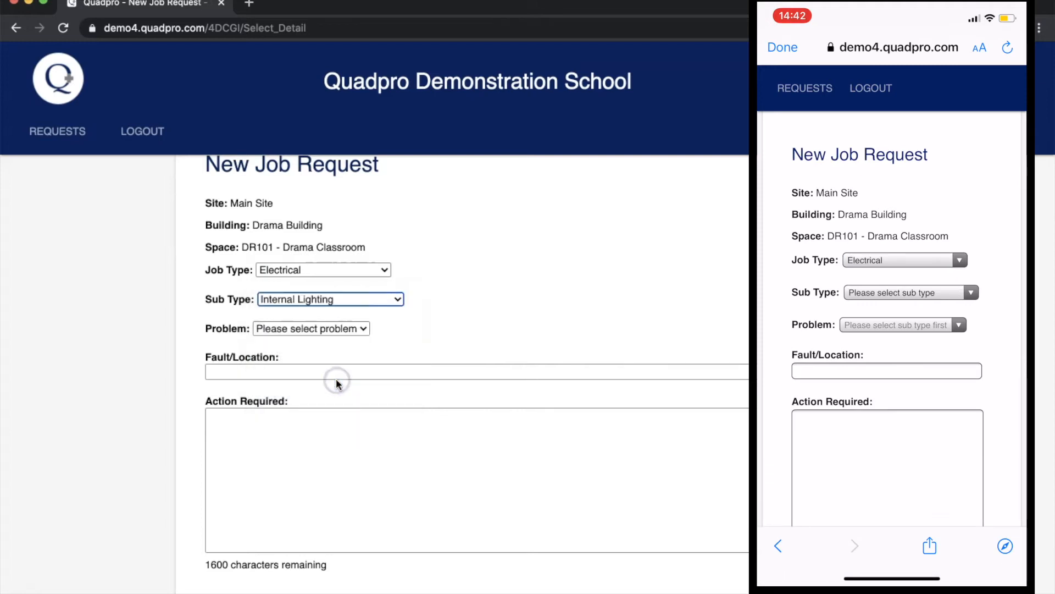
{"action": "scroll", "coordinate": [408, 324], "scroll_direction": "down", "scroll_amount": 1}
{"action": "left_click", "coordinate": [352, 295]}
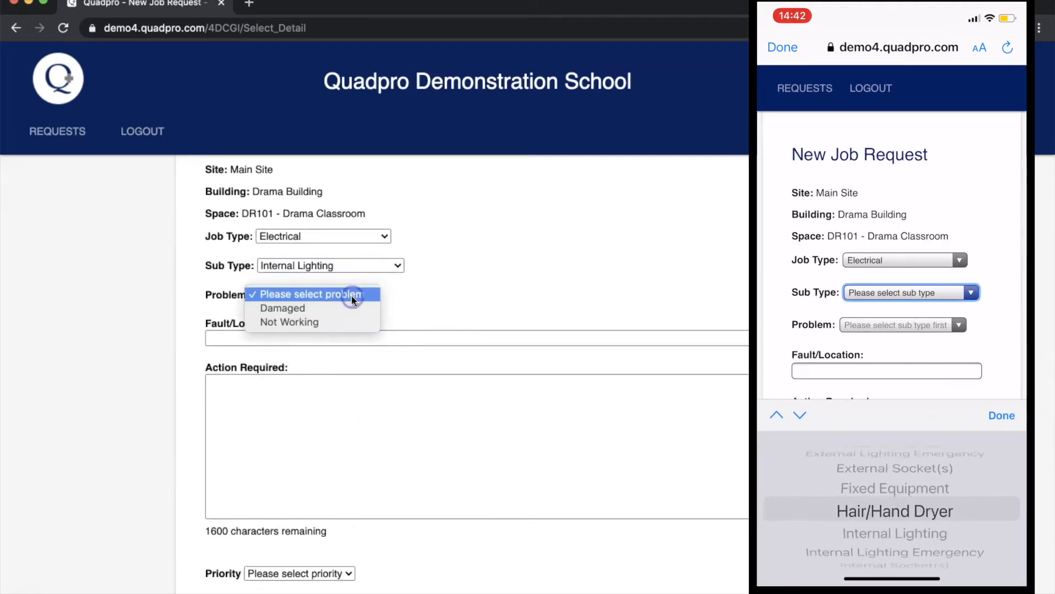
{"action": "left_click", "coordinate": [338, 321]}
{"action": "left_click", "coordinate": [244, 336]}
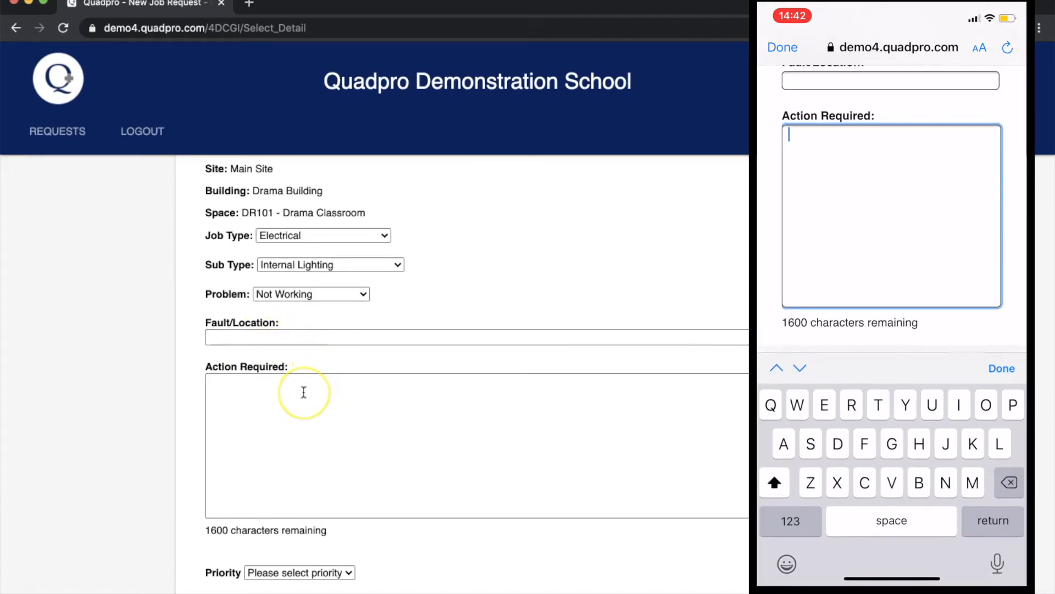
Enter 'the main light is constantly flickering' as the action required.
{"action": "left_click", "coordinate": [304, 392]}
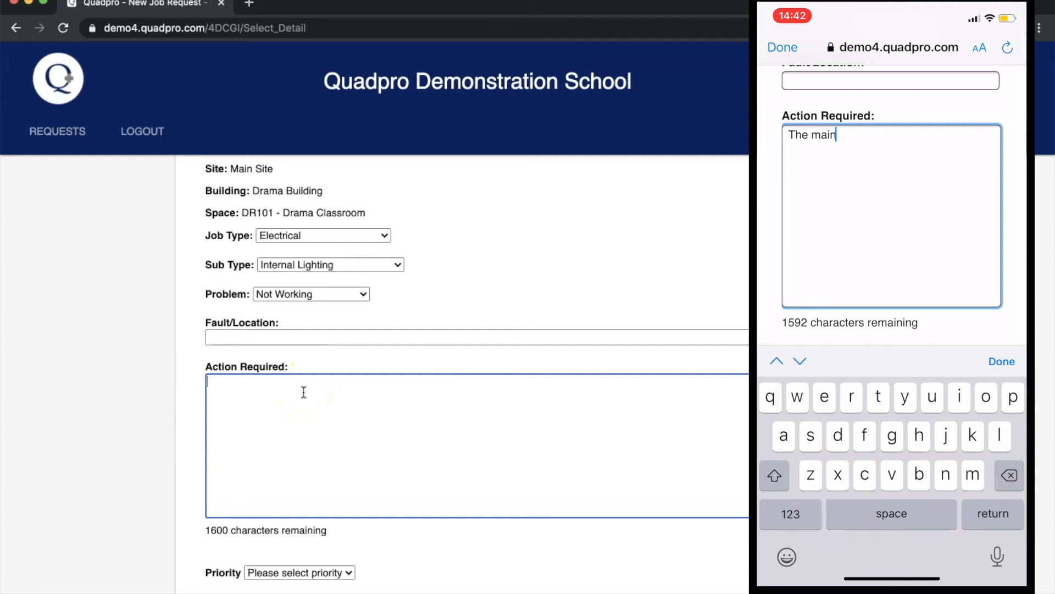
{"action": "type", "text": "the maini light"}
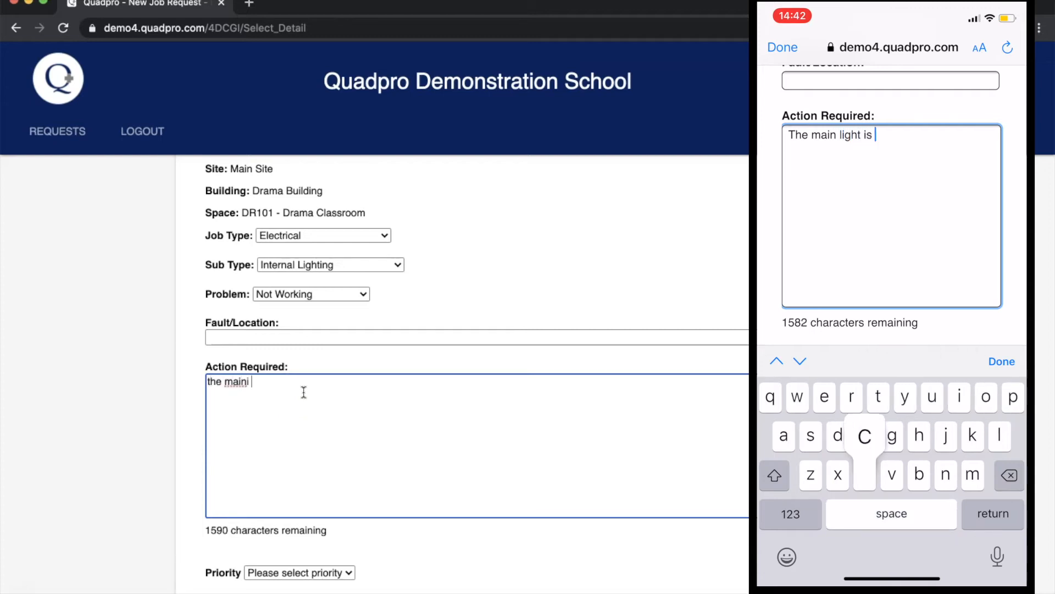
{"action": "key", "text": "BackSpace"}
{"action": "key", "text": "BackSpace"}
{"action": "key", "text": "BackSpace"}
{"action": "key", "text": "BackSpace"}
{"action": "key", "text": "BackSpace"}
{"action": "key", "text": "BackSpace"}
{"action": "key", "text": "BackSpace"}
{"action": "type", "text": "light is con"}
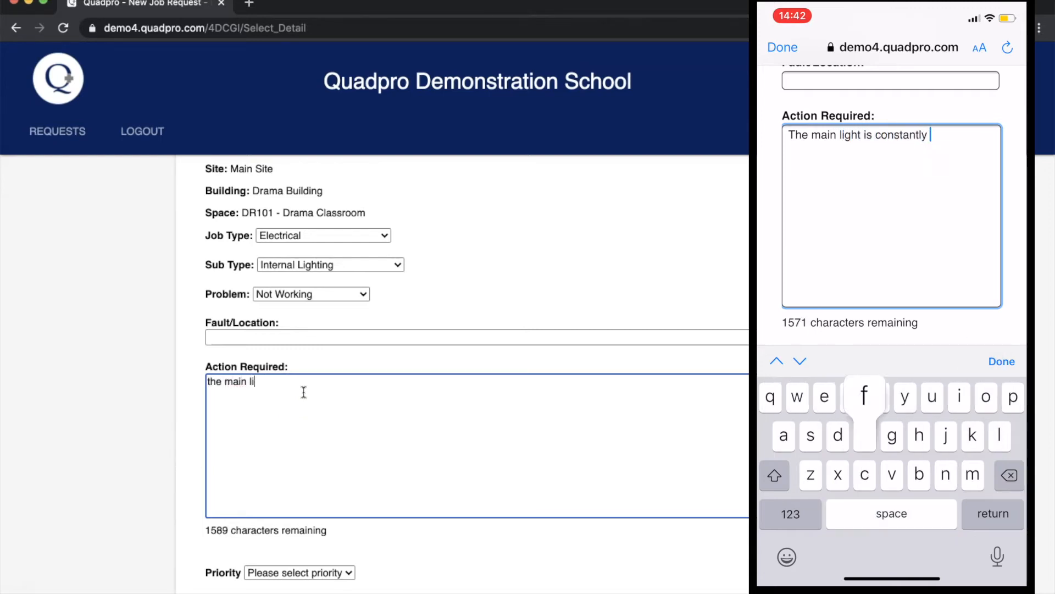
{"action": "type", "text": "stantly flickering"}
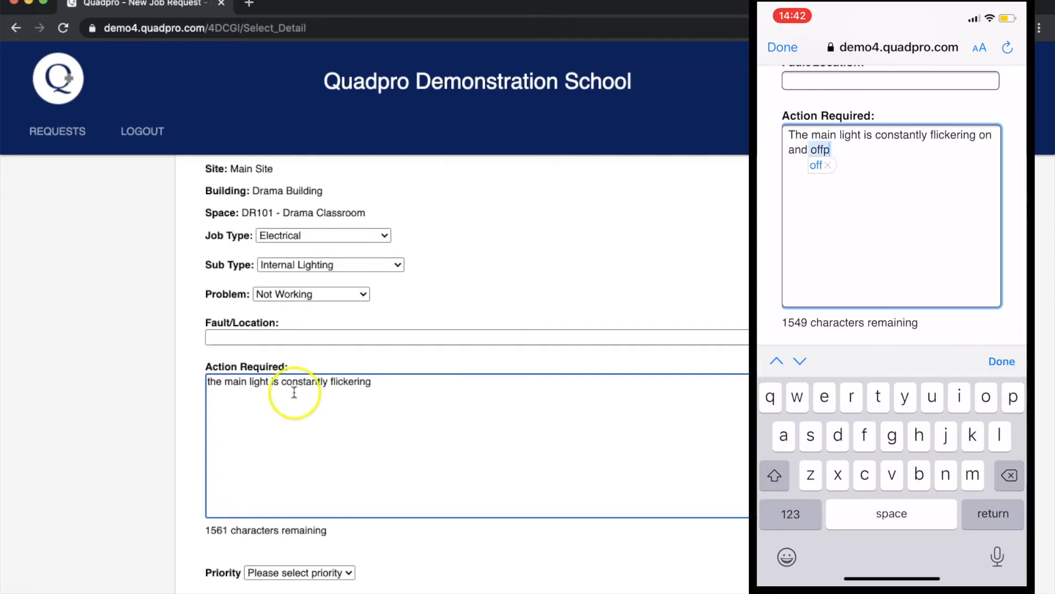
{"action": "scroll", "coordinate": [192, 382], "scroll_direction": "down", "scroll_amount": 3}
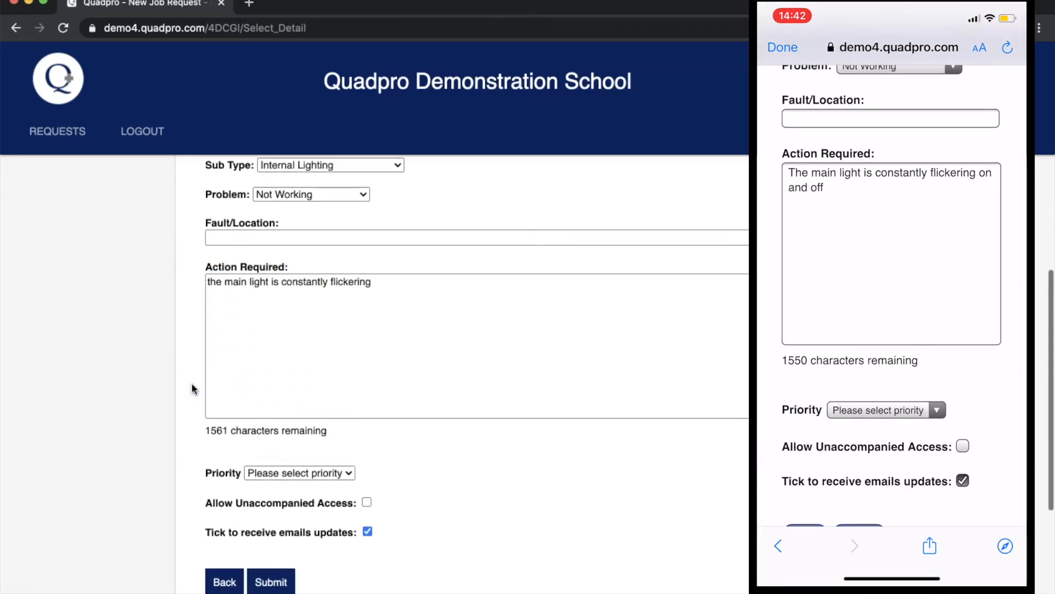
{"action": "scroll", "coordinate": [192, 383], "scroll_direction": "down", "scroll_amount": 1}
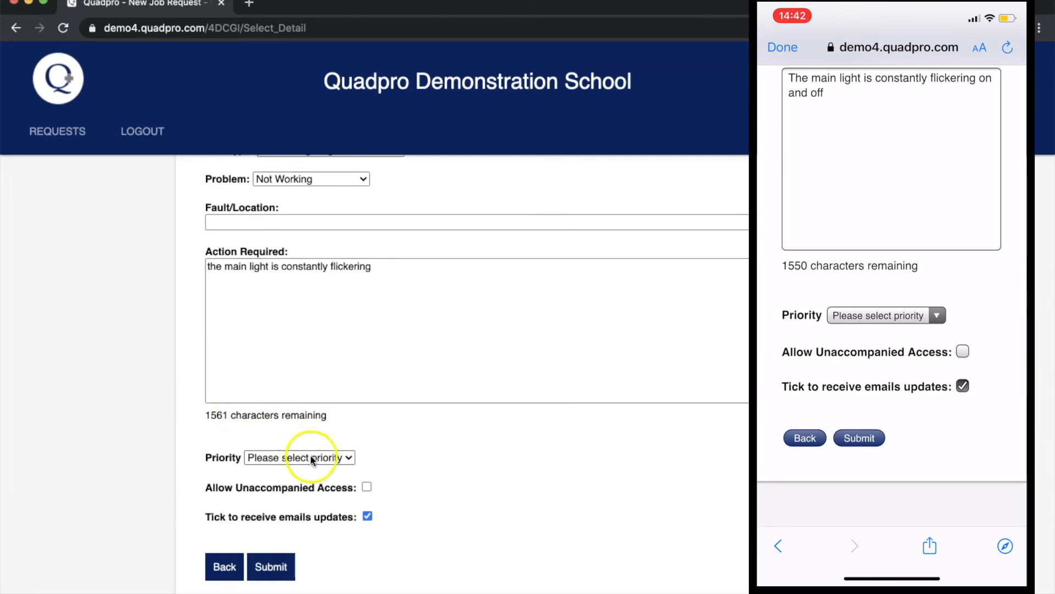
{"action": "left_click", "coordinate": [349, 457]}
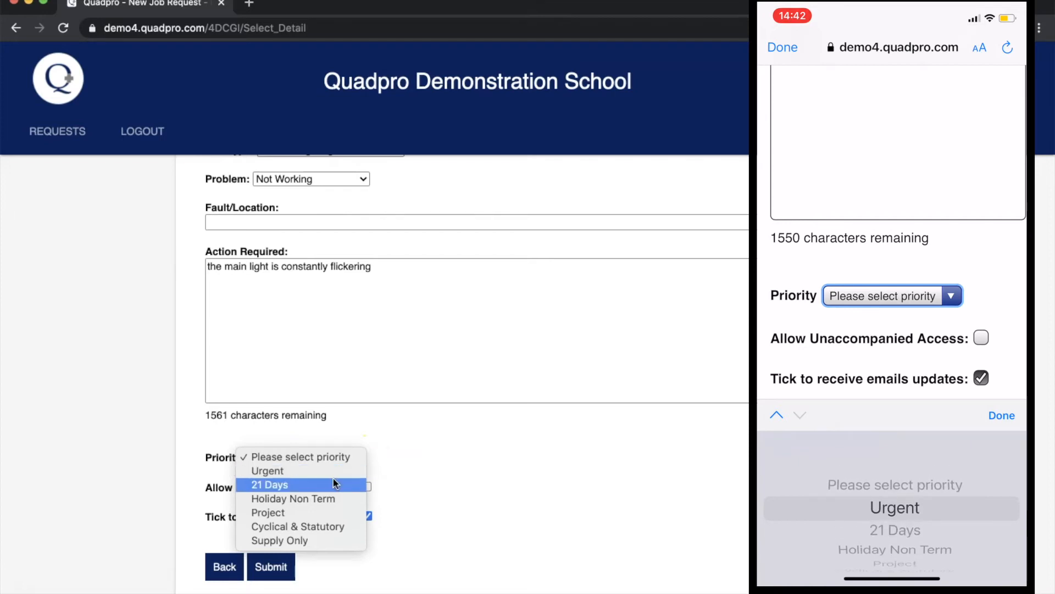
Set the priority to Urgent and allow unaccompanied access to the room.
{"action": "left_click", "coordinate": [304, 485]}
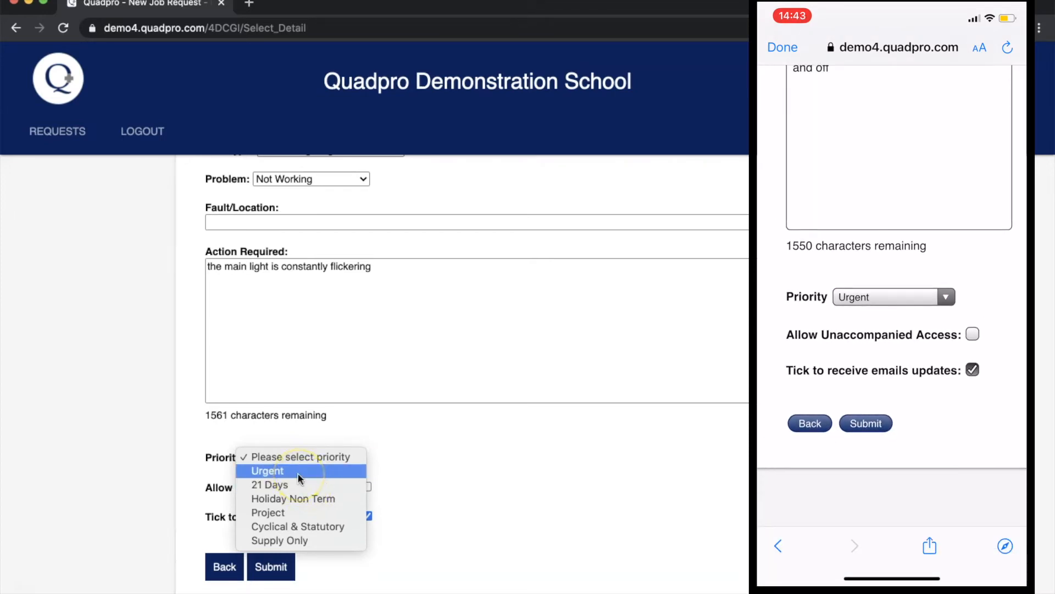
{"action": "left_click", "coordinate": [299, 474]}
{"action": "scroll", "coordinate": [368, 471], "scroll_direction": "down", "scroll_amount": 2}
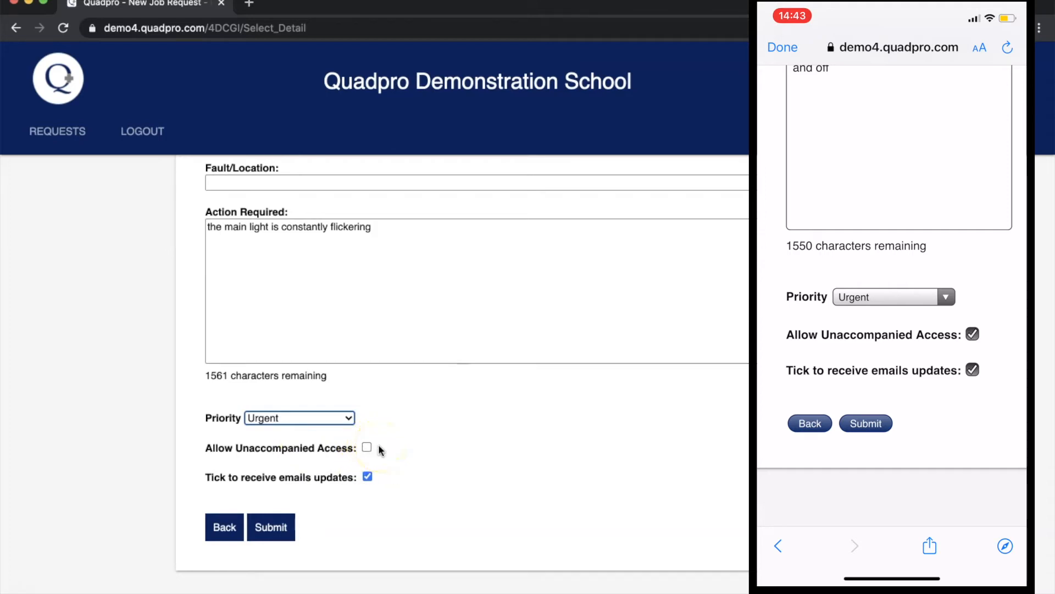
{"action": "left_click", "coordinate": [367, 447]}
{"action": "scroll", "coordinate": [405, 462], "scroll_direction": "down", "scroll_amount": 2}
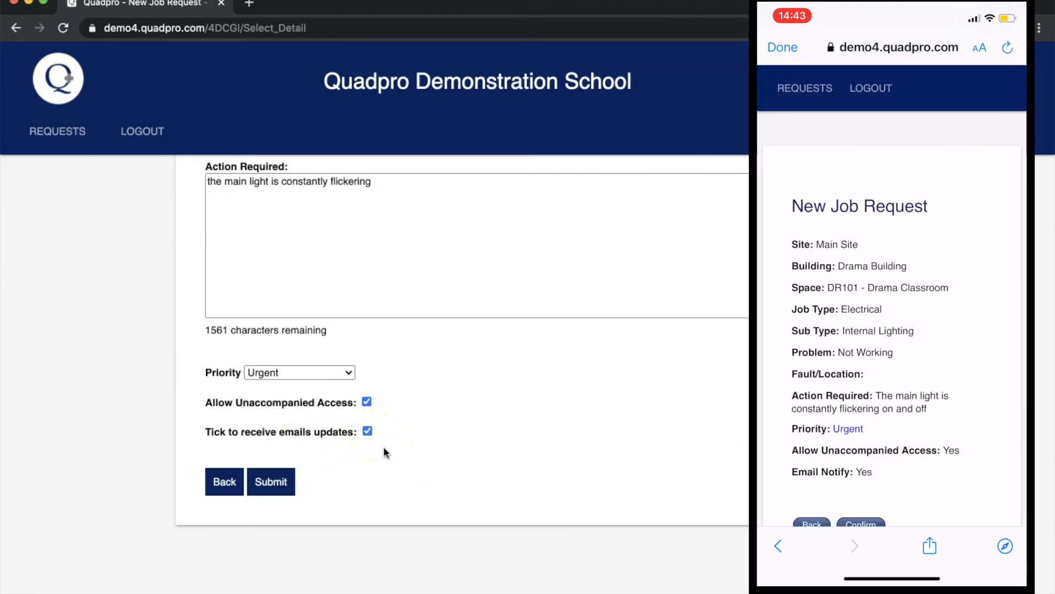
Confirm the job request from its summary page.
{"action": "left_click", "coordinate": [271, 488]}
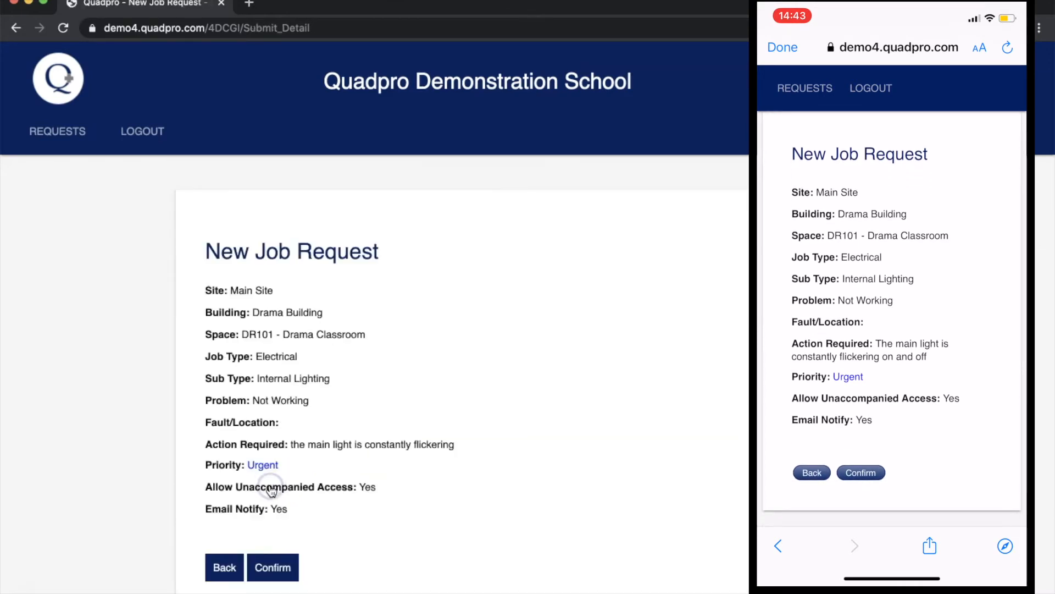
{"action": "scroll", "coordinate": [347, 455], "scroll_direction": "down", "scroll_amount": 1}
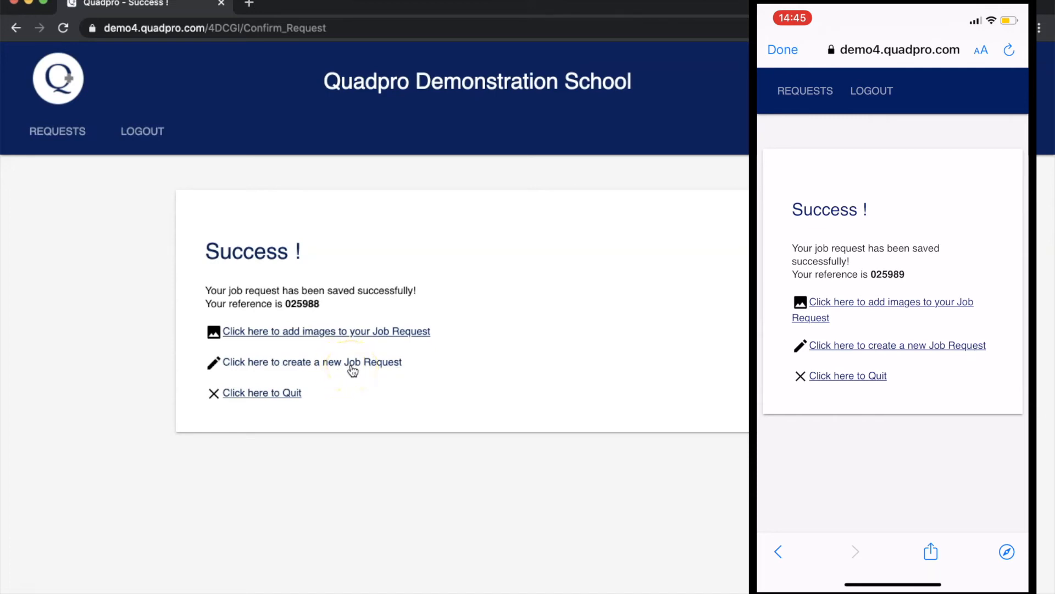
Upload flickering_tube_lights.jpg from Desktop > broken light to the request.
{"action": "left_click", "coordinate": [383, 333]}
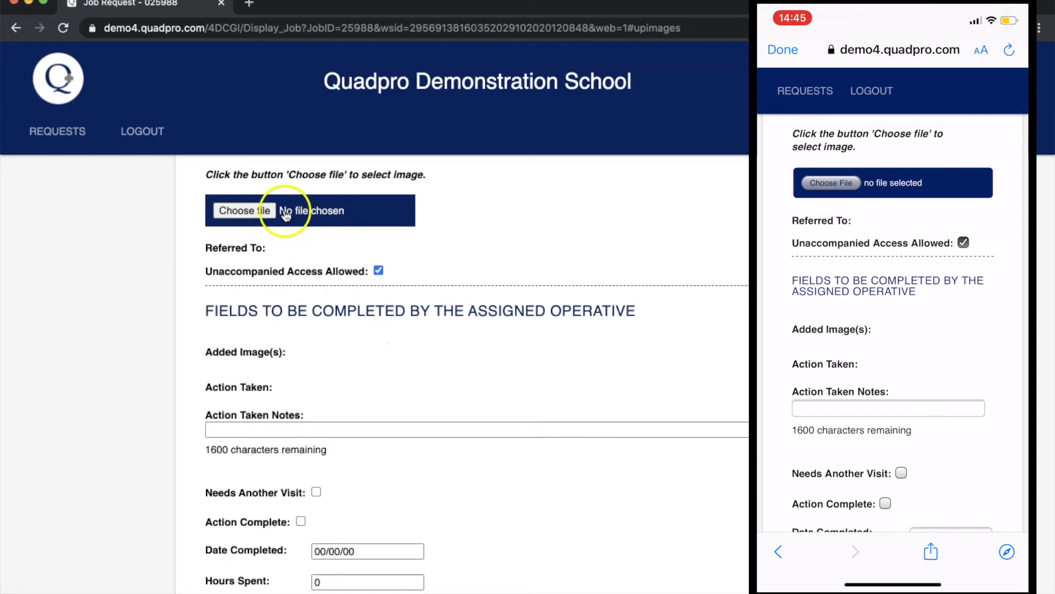
{"action": "scroll", "coordinate": [269, 213], "scroll_direction": "up", "scroll_amount": 2}
{"action": "left_click", "coordinate": [263, 279]}
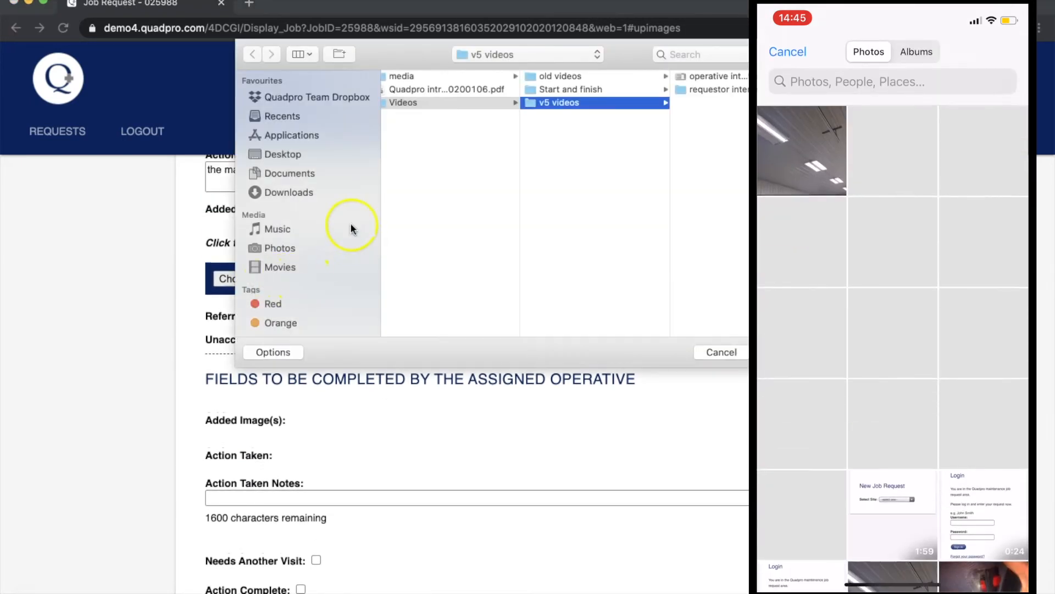
{"action": "left_click", "coordinate": [296, 161]}
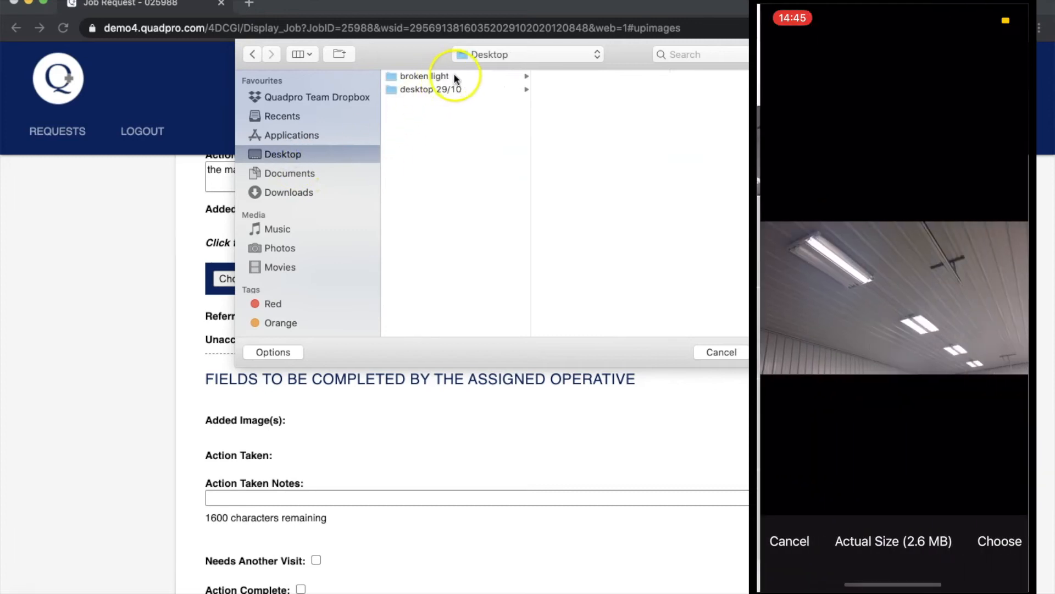
{"action": "left_click", "coordinate": [456, 75]}
{"action": "left_click", "coordinate": [577, 75]}
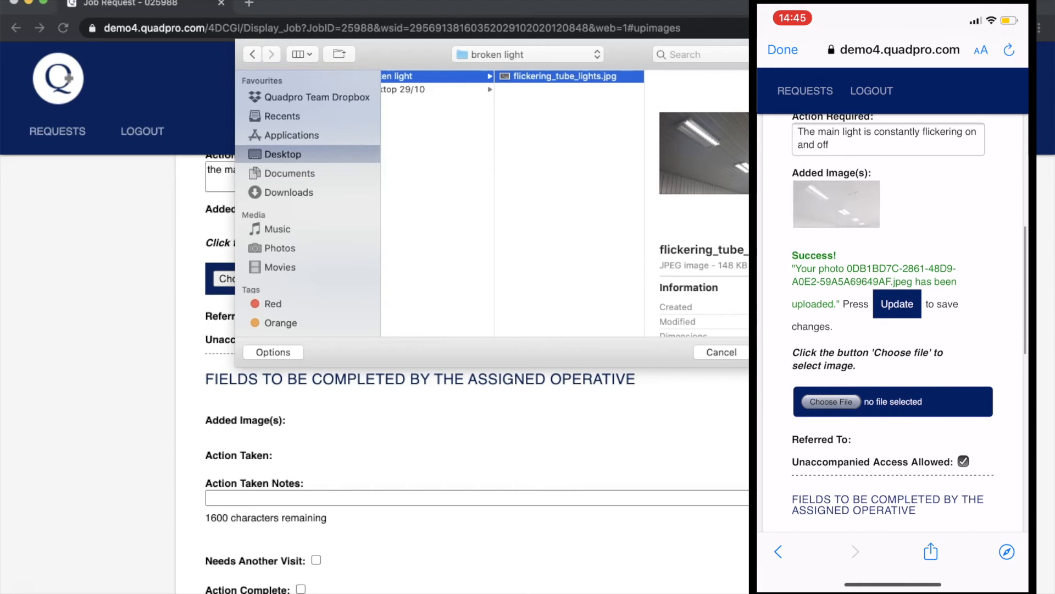
{"action": "left_click", "coordinate": [784, 352]}
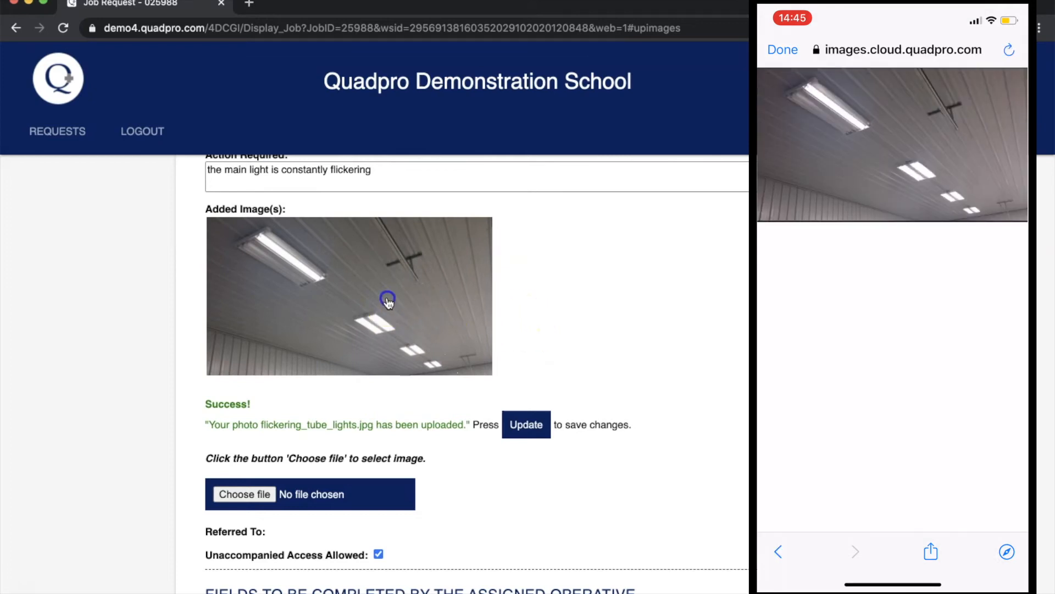
Preview the uploaded photo, then save the job request as 025988.
{"action": "left_click", "coordinate": [388, 301]}
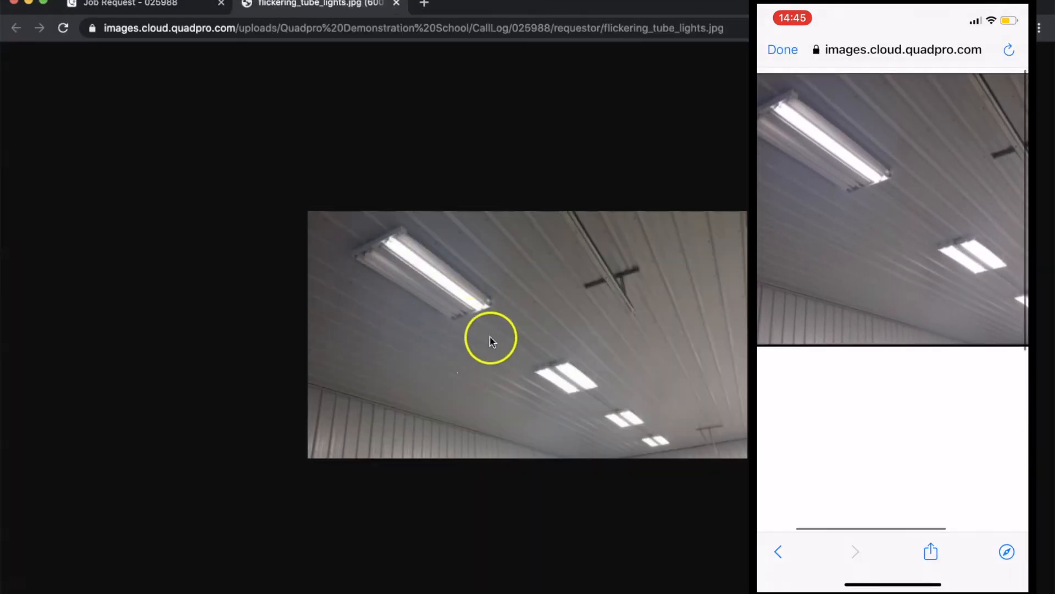
{"action": "left_click", "coordinate": [397, 7]}
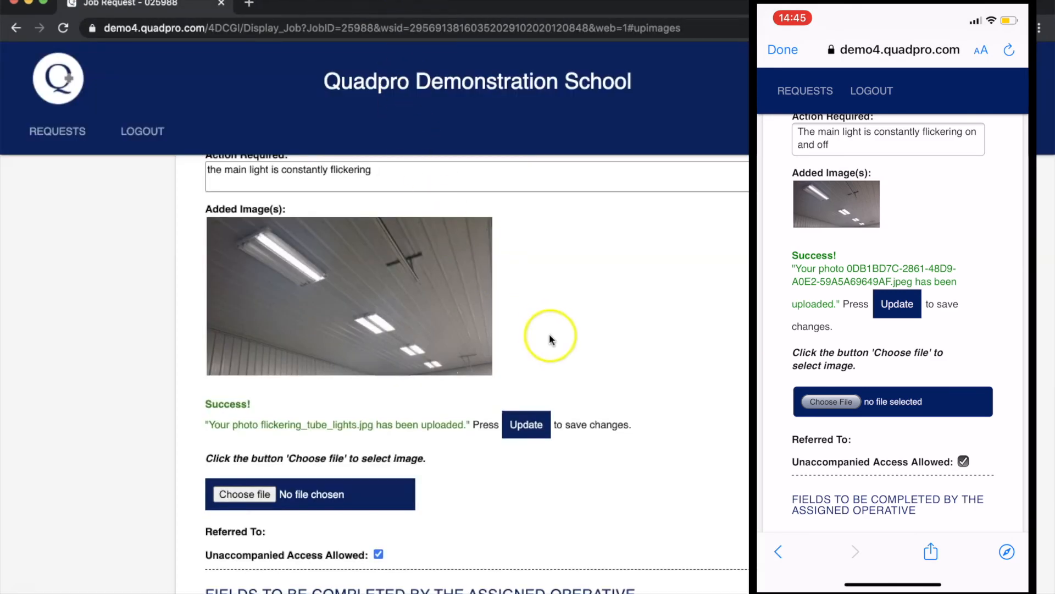
{"action": "scroll", "coordinate": [549, 338], "scroll_direction": "down", "scroll_amount": 1}
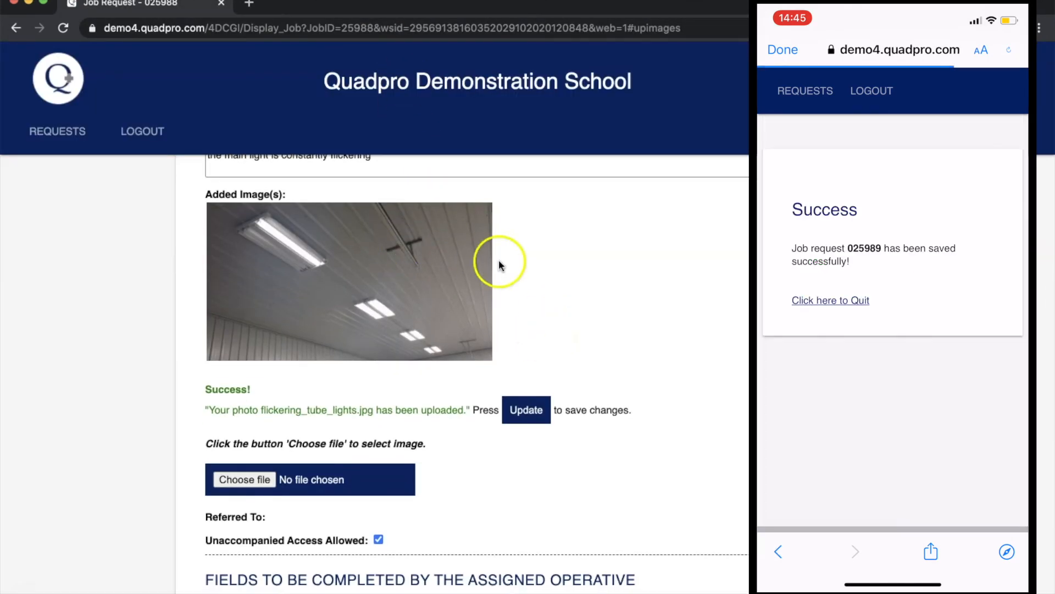
{"action": "left_click", "coordinate": [526, 410]}
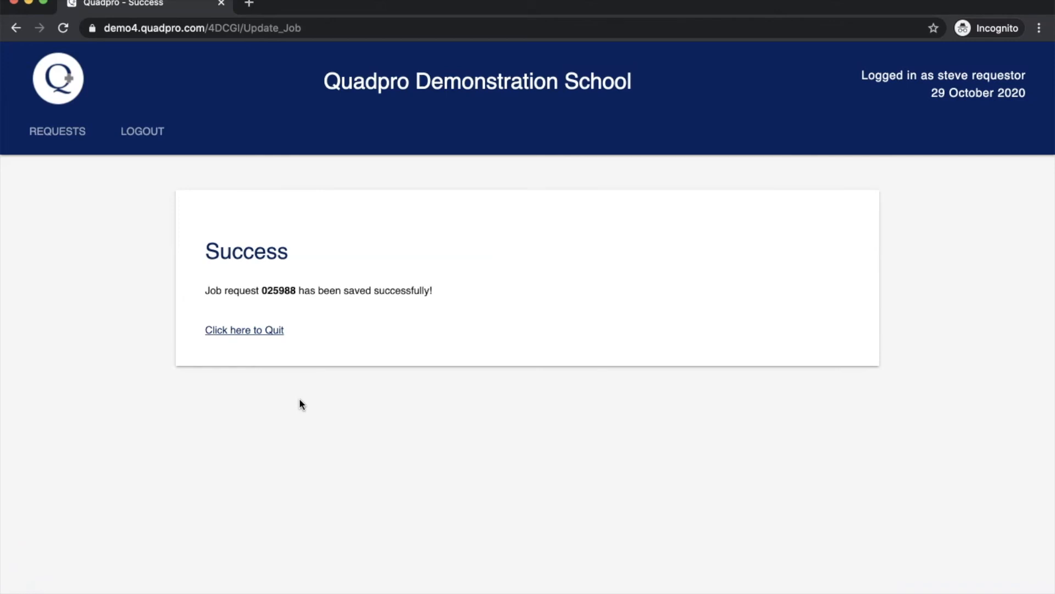
Open REQUESTS and scroll through the Jobs requested by me table.
{"action": "left_click", "coordinate": [55, 134]}
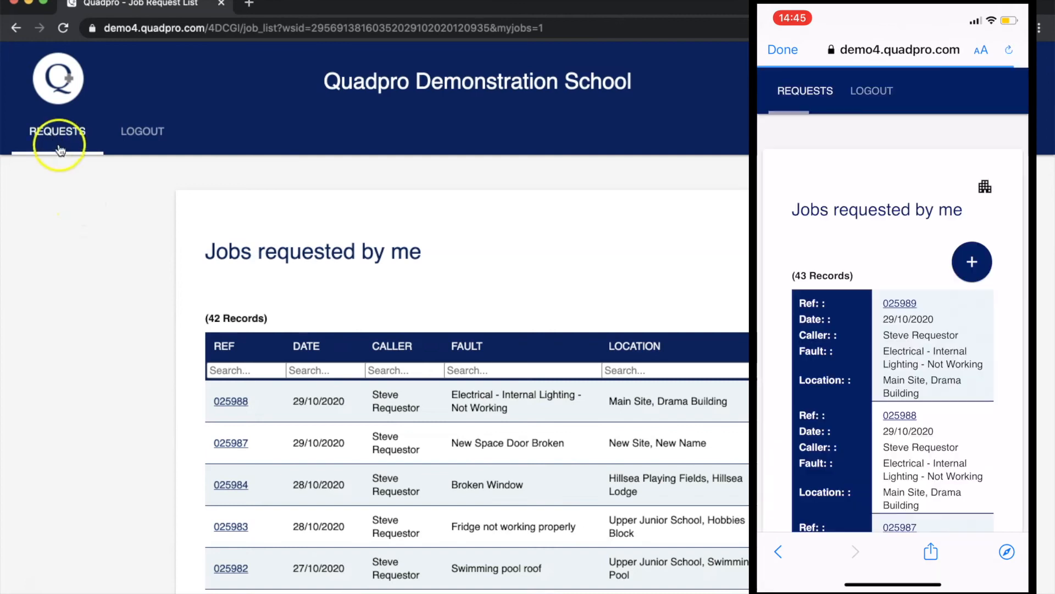
{"action": "scroll", "coordinate": [374, 281], "scroll_direction": "down", "scroll_amount": 1}
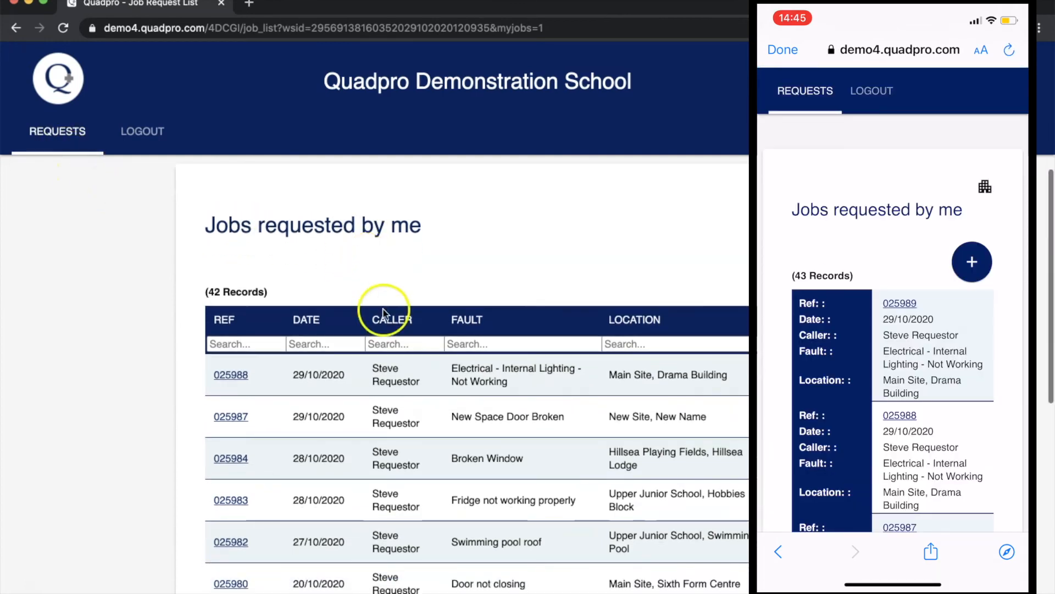
{"action": "scroll", "coordinate": [414, 377], "scroll_direction": "down", "scroll_amount": 4}
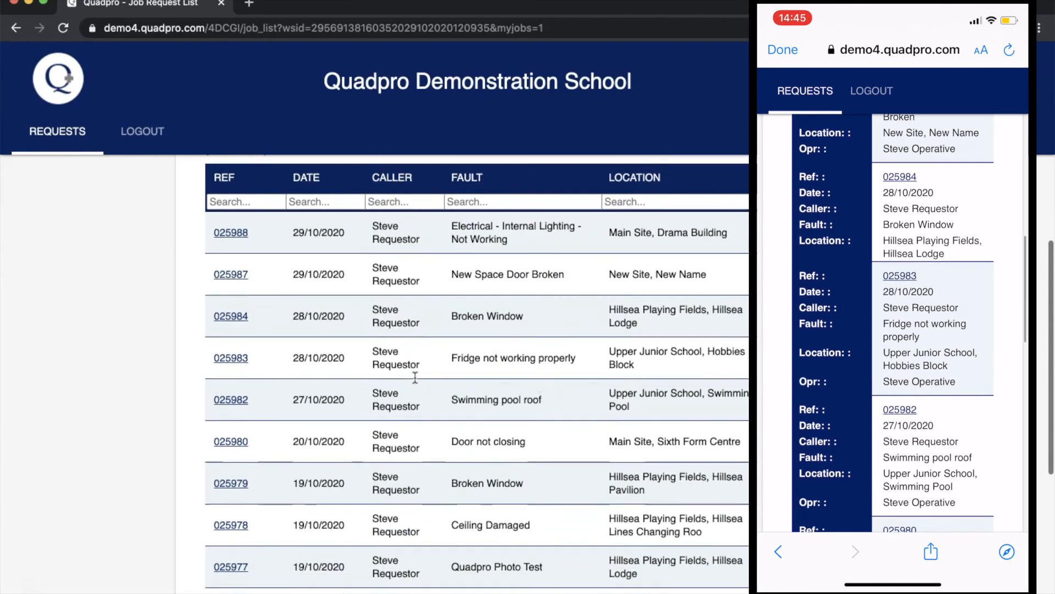
{"action": "scroll", "coordinate": [415, 377], "scroll_direction": "up", "scroll_amount": 4}
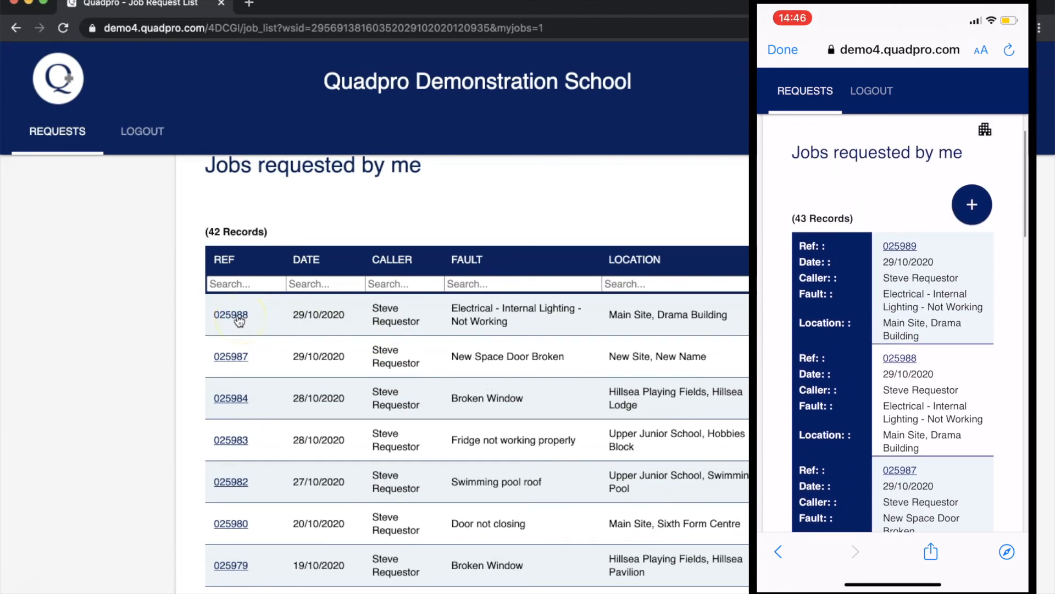
Open job request 025988 and review its ceiling photo and blank operative fields.
{"action": "left_click", "coordinate": [238, 317]}
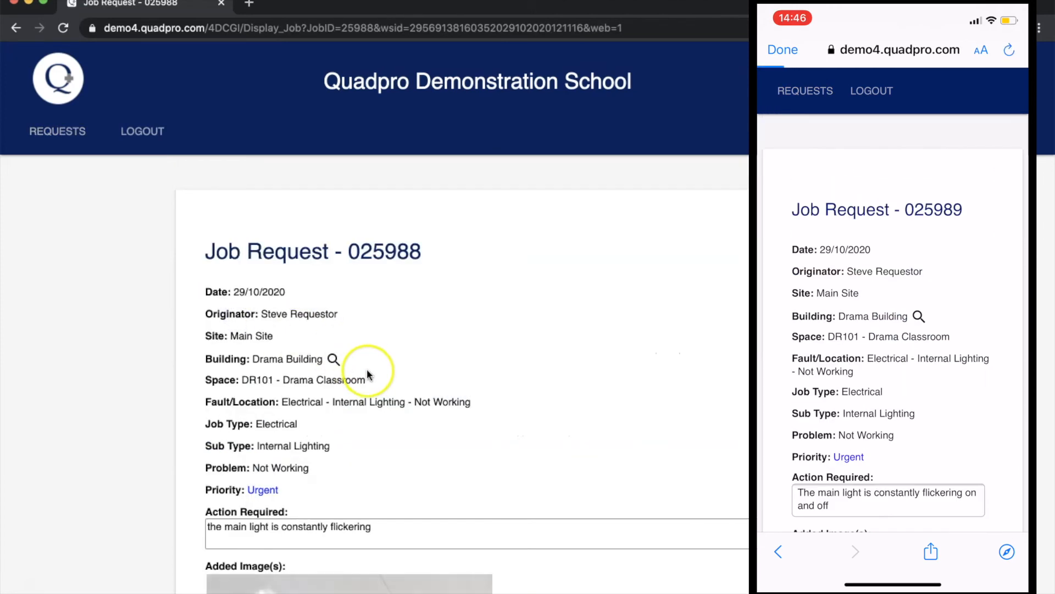
{"action": "scroll", "coordinate": [374, 430], "scroll_direction": "down", "scroll_amount": 3}
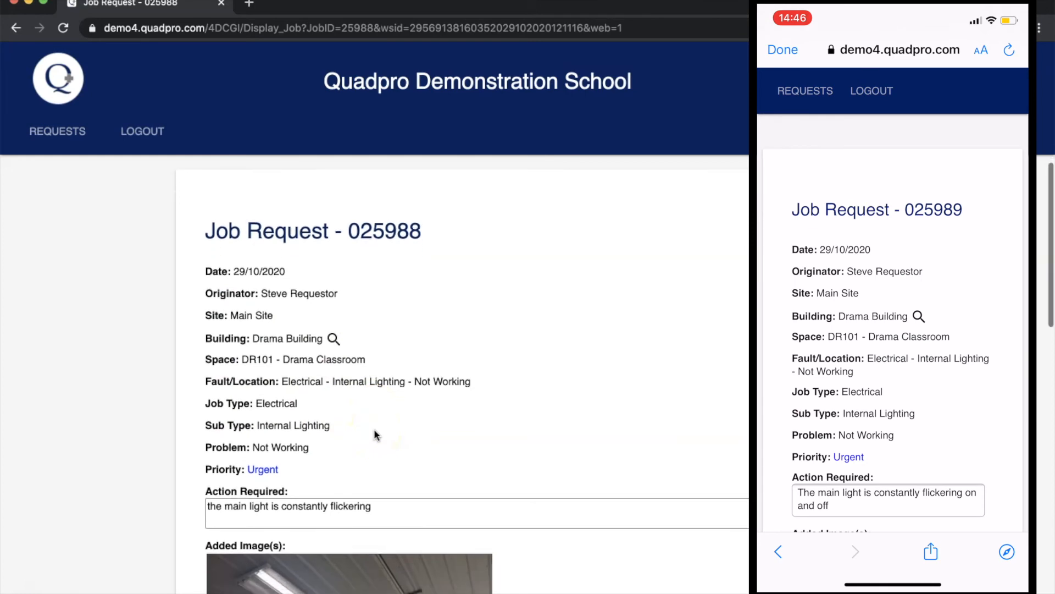
{"action": "scroll", "coordinate": [375, 434], "scroll_direction": "down", "scroll_amount": 5}
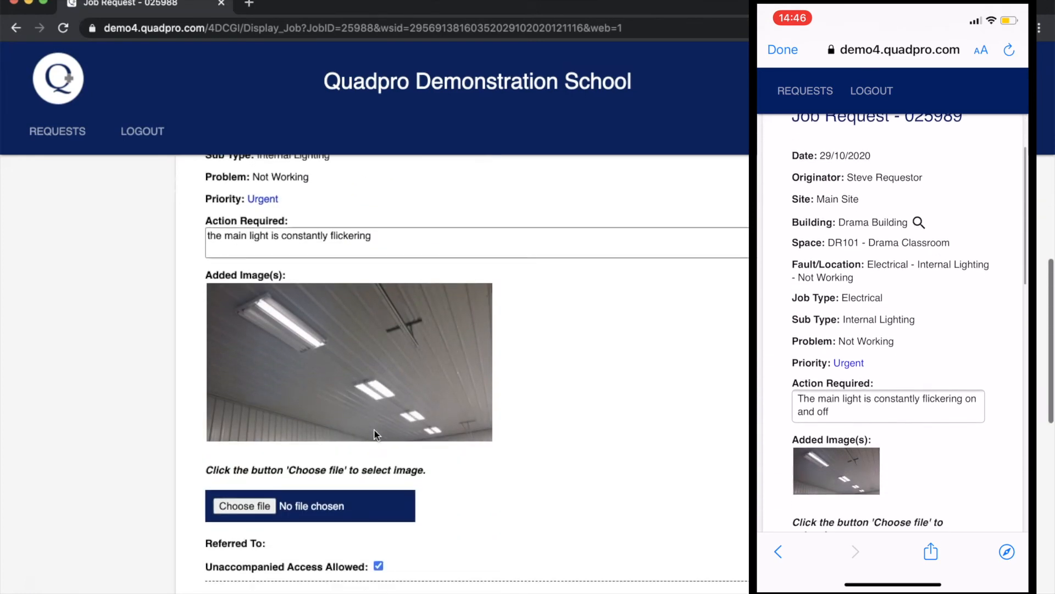
{"action": "scroll", "coordinate": [375, 433], "scroll_direction": "down", "scroll_amount": 4}
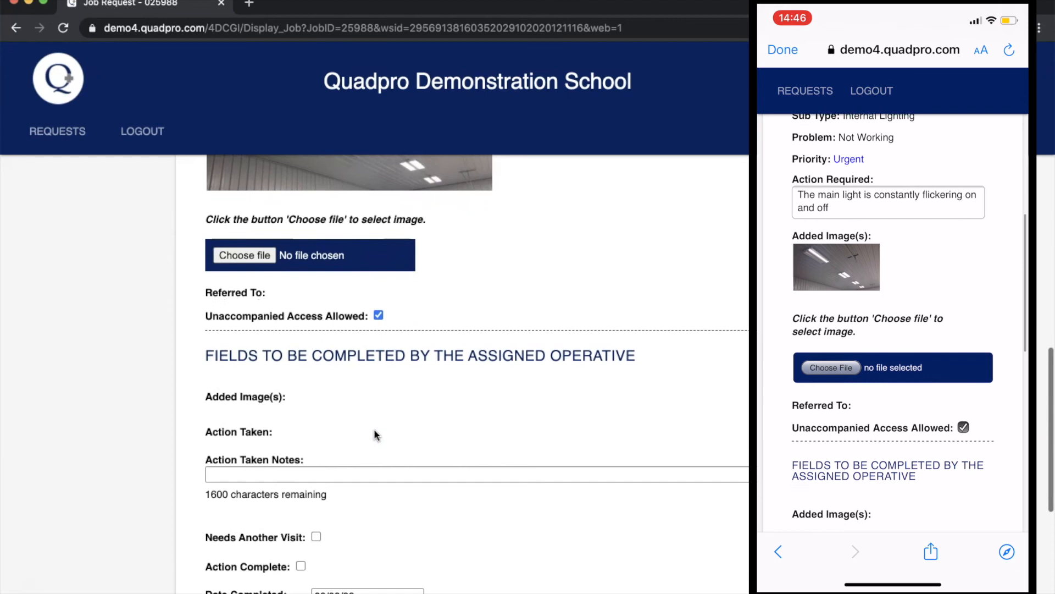
{"action": "scroll", "coordinate": [374, 434], "scroll_direction": "down", "scroll_amount": 1}
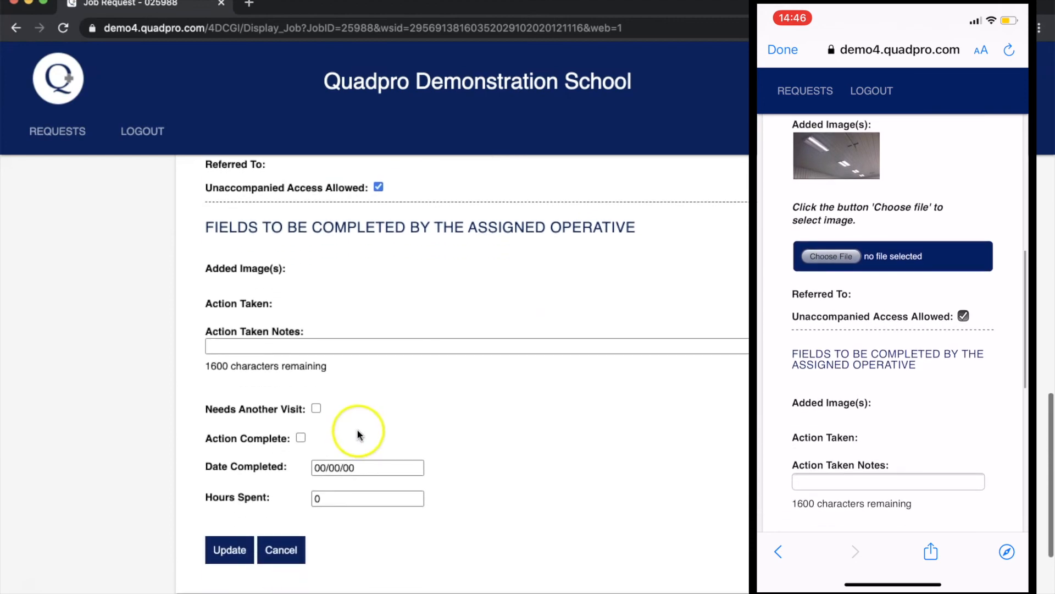
{"action": "scroll", "coordinate": [298, 296], "scroll_direction": "up", "scroll_amount": 1}
{"action": "scroll", "coordinate": [298, 296], "scroll_direction": "up", "scroll_amount": 1}
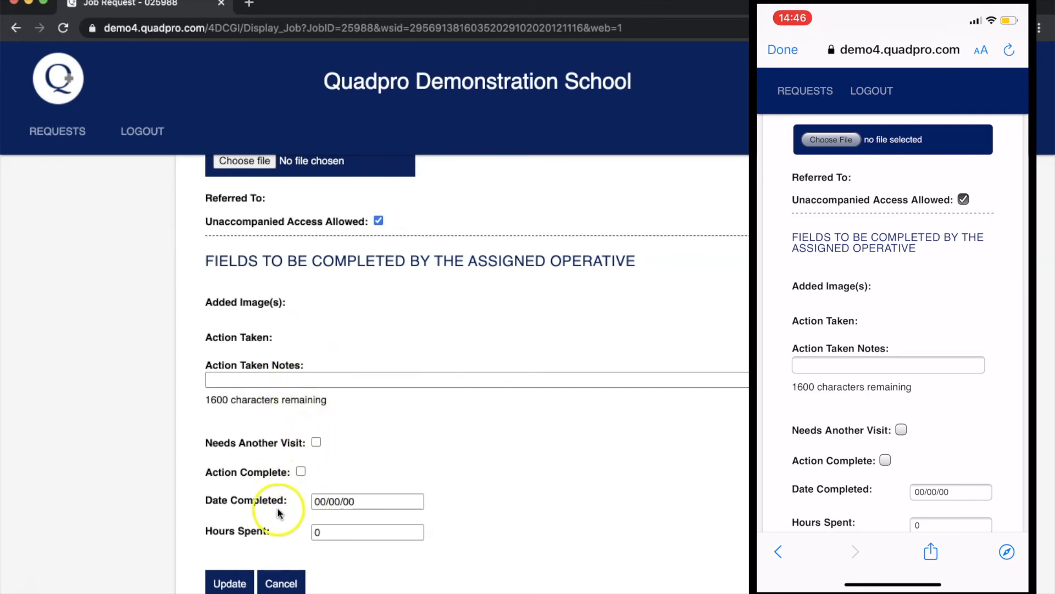
{"action": "scroll", "coordinate": [322, 448], "scroll_direction": "down", "scroll_amount": 1}
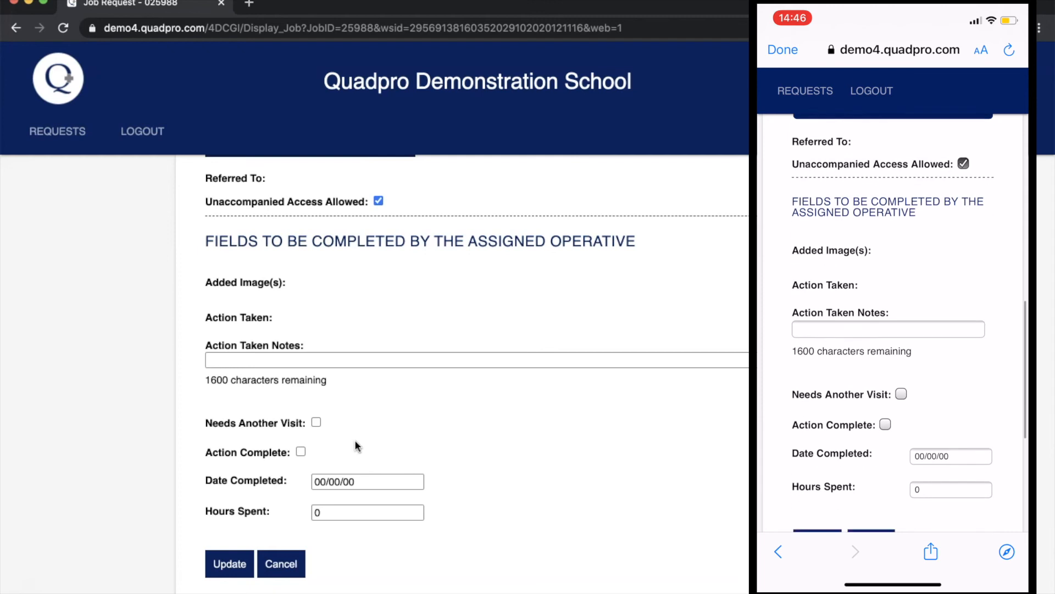
{"action": "scroll", "coordinate": [88, 465], "scroll_direction": "down", "scroll_amount": 1}
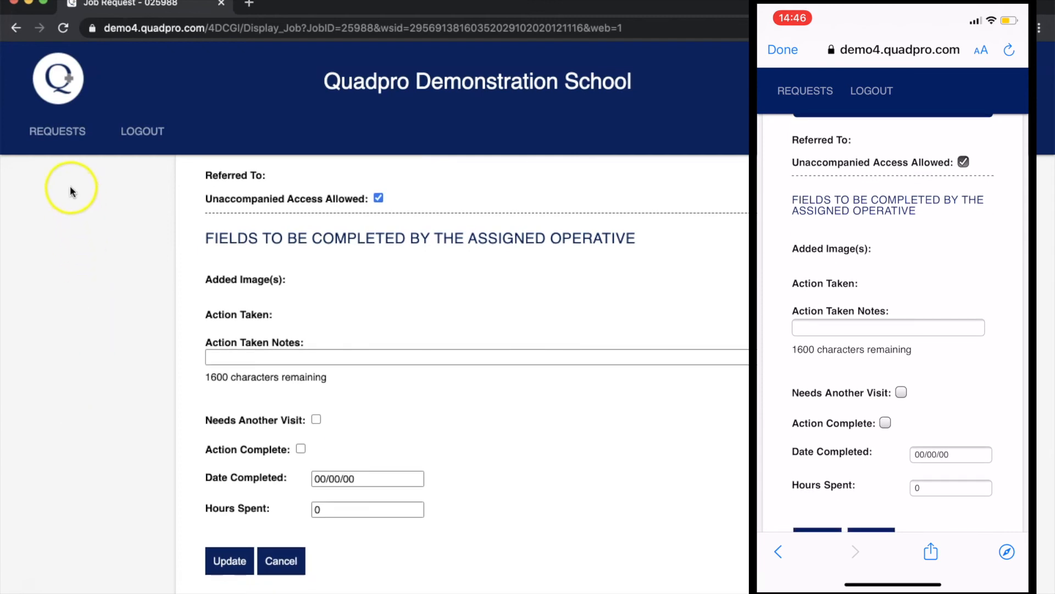
Return to the requested jobs list and switch to the site and building view.
{"action": "left_click", "coordinate": [55, 131]}
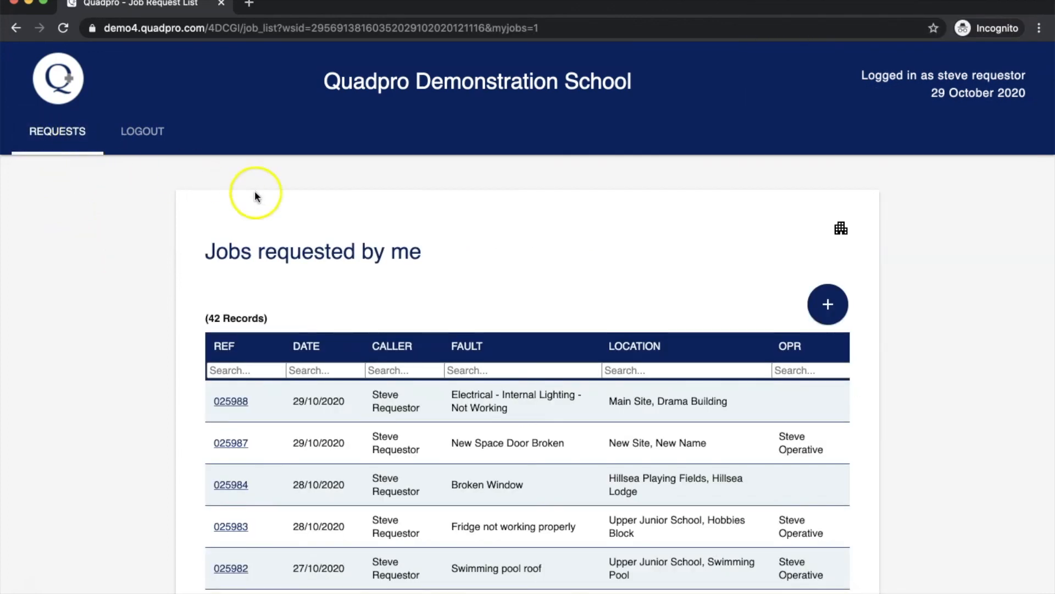
{"action": "left_click", "coordinate": [841, 230]}
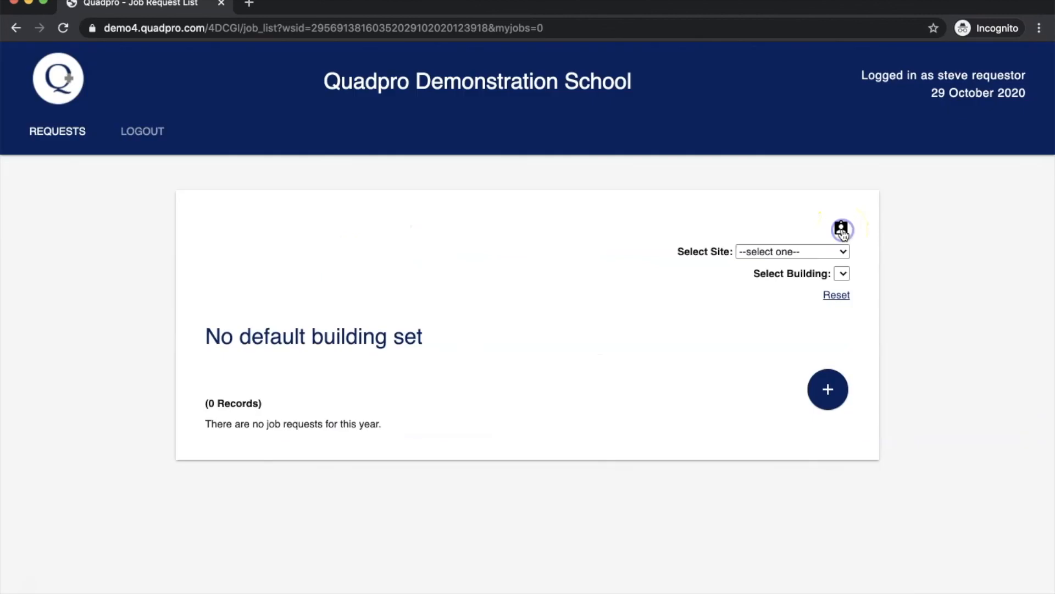
{"action": "scroll", "coordinate": [585, 388], "scroll_direction": "down", "scroll_amount": 1}
Filter the Job Request List to Upper Junior School > Swimming Pool and browse its 63 records.
{"action": "left_click", "coordinate": [797, 251]}
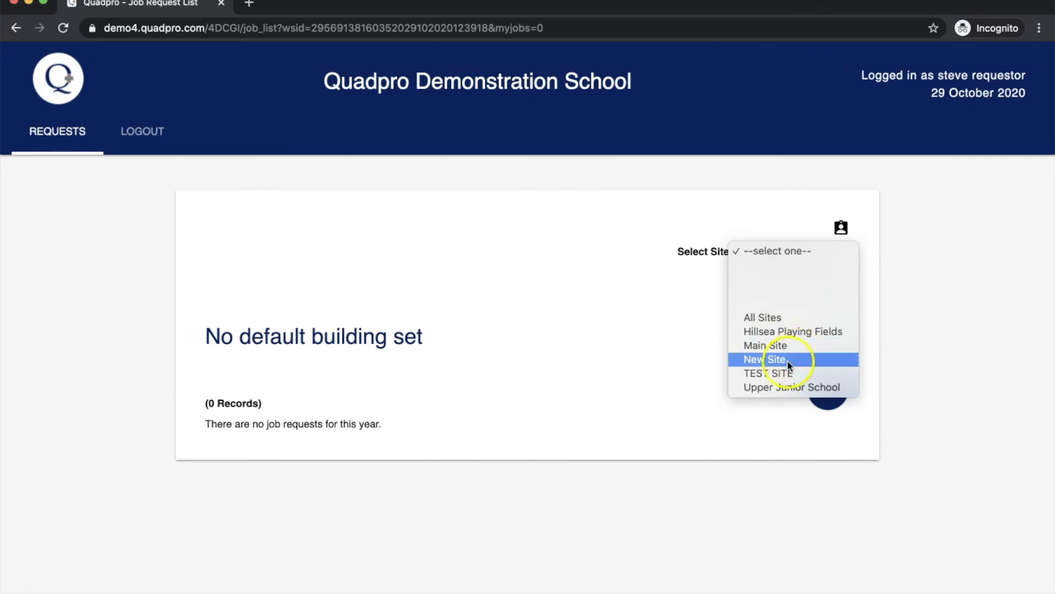
{"action": "left_click", "coordinate": [775, 387]}
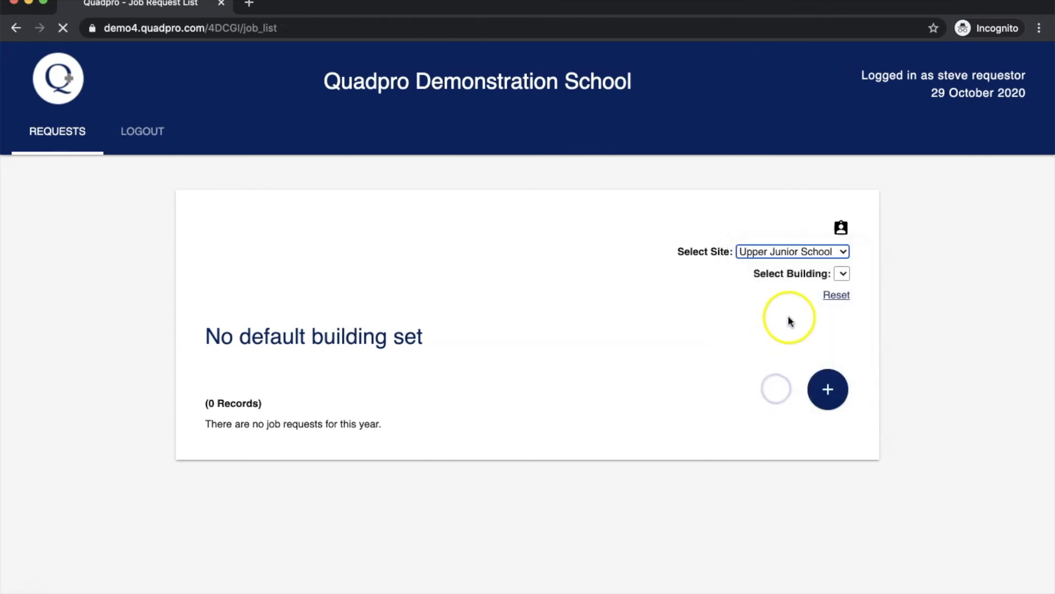
{"action": "left_click", "coordinate": [783, 276]}
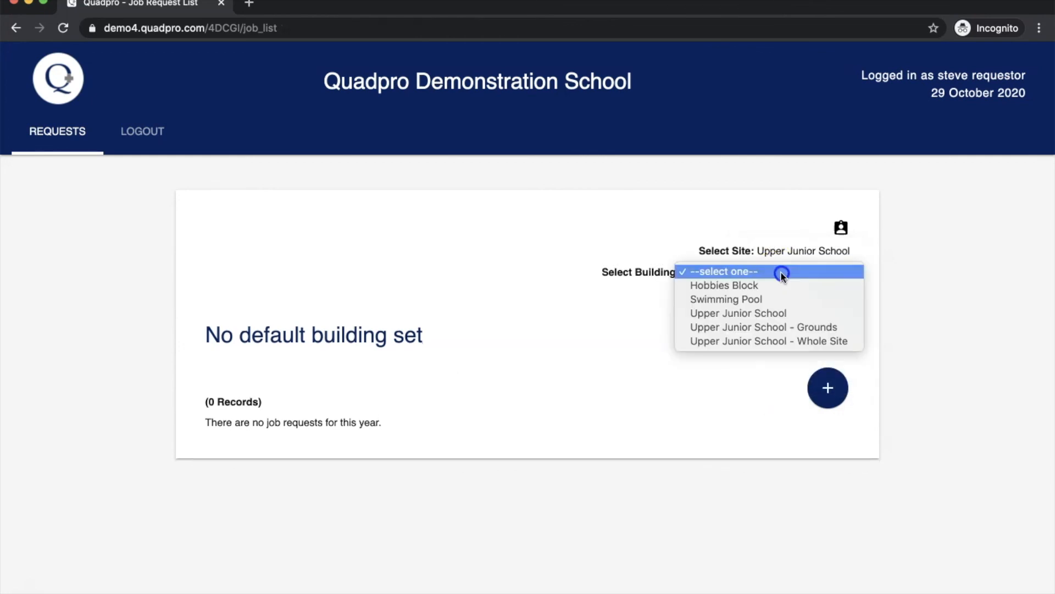
{"action": "left_click", "coordinate": [750, 300]}
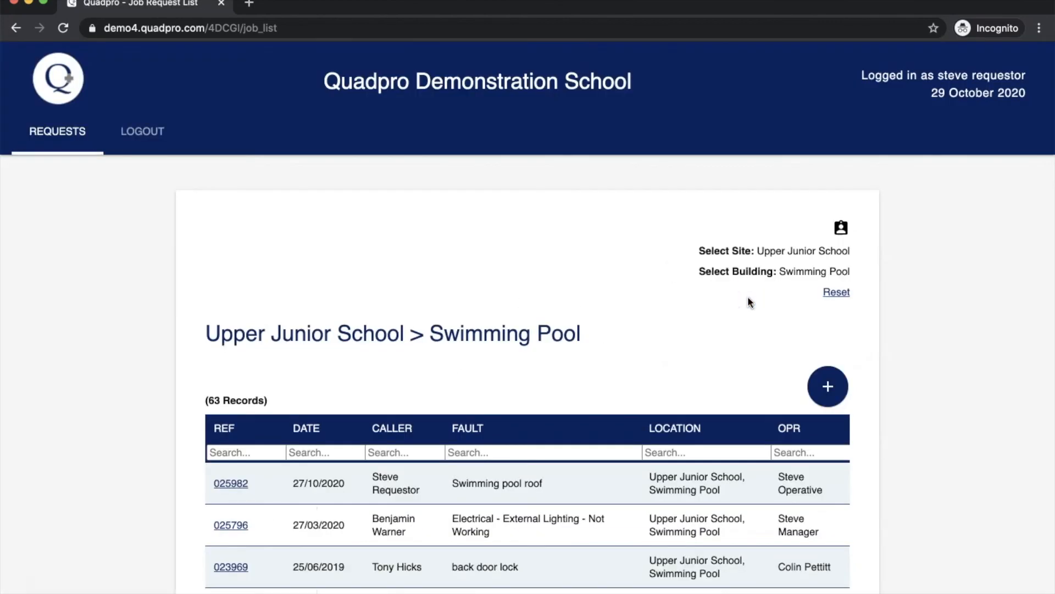
{"action": "scroll", "coordinate": [700, 334], "scroll_direction": "down", "scroll_amount": 5}
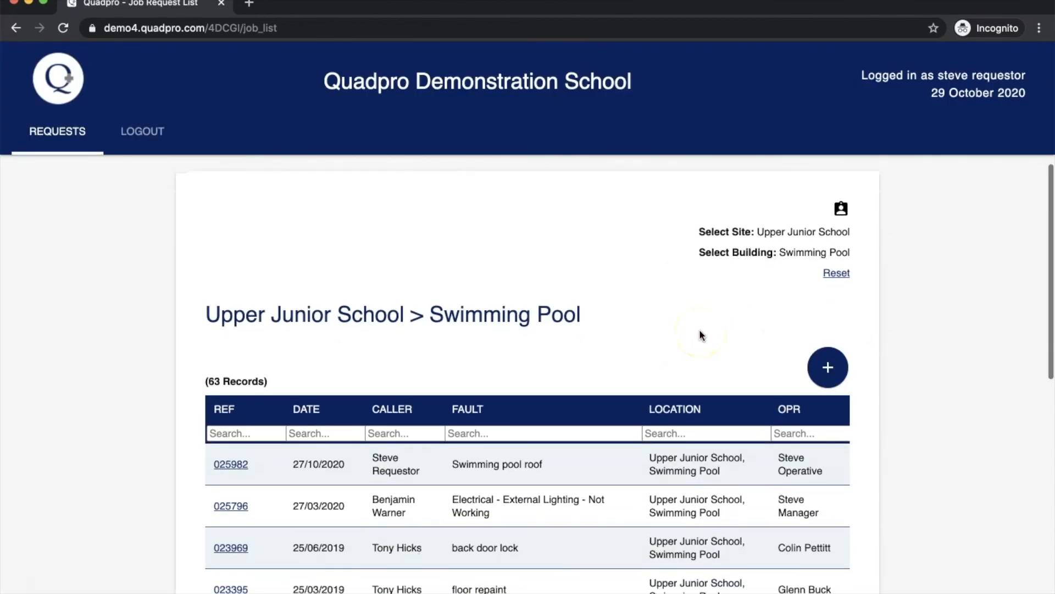
{"action": "scroll", "coordinate": [700, 331], "scroll_direction": "down", "scroll_amount": 3}
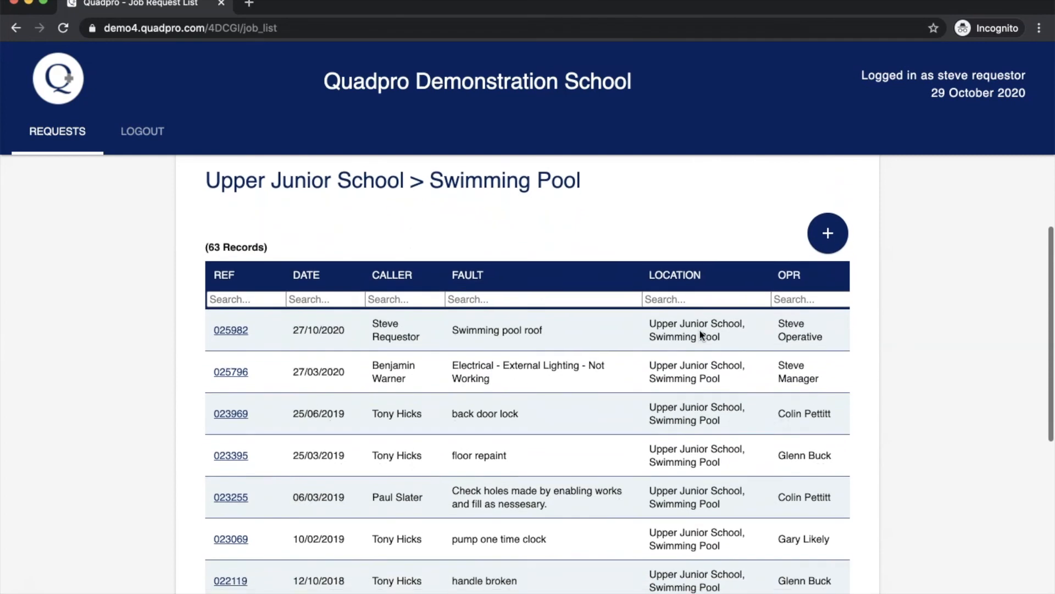
{"action": "scroll", "coordinate": [699, 332], "scroll_direction": "down", "scroll_amount": 2}
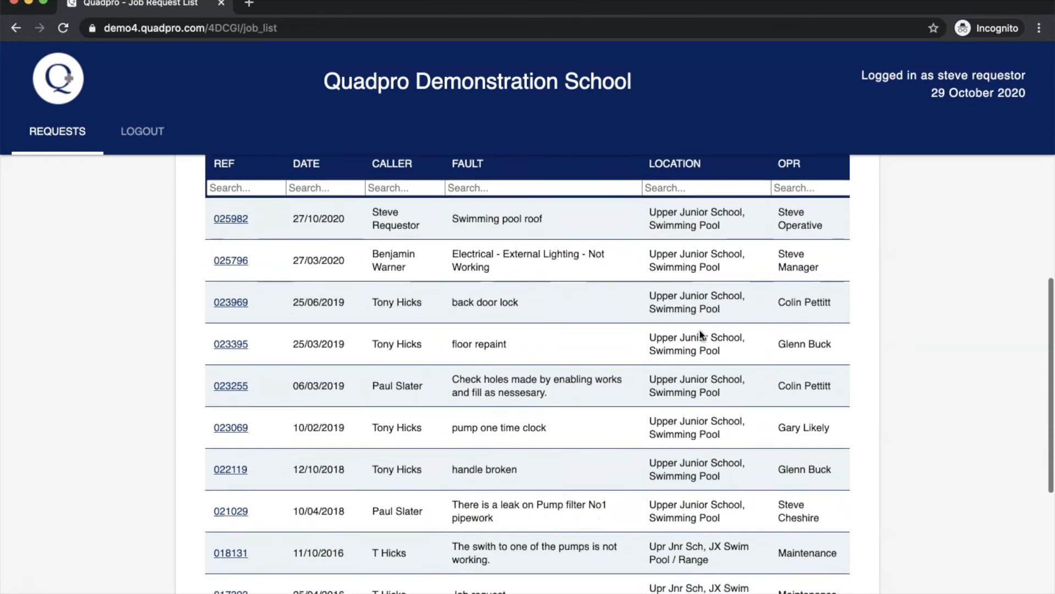
{"action": "scroll", "coordinate": [701, 333], "scroll_direction": "up", "scroll_amount": 5}
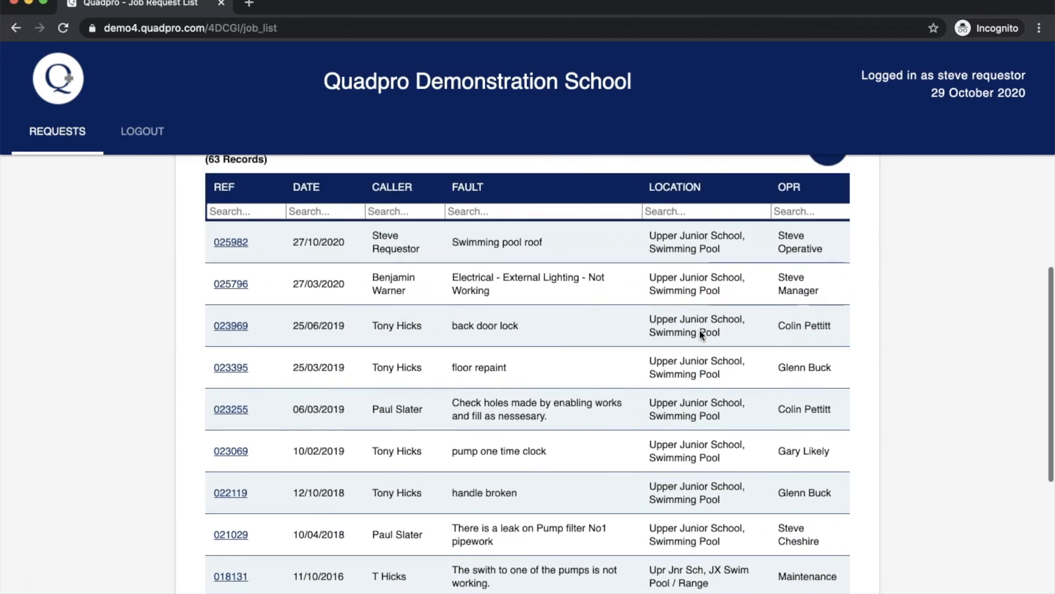
{"action": "scroll", "coordinate": [699, 335], "scroll_direction": "up", "scroll_amount": 2}
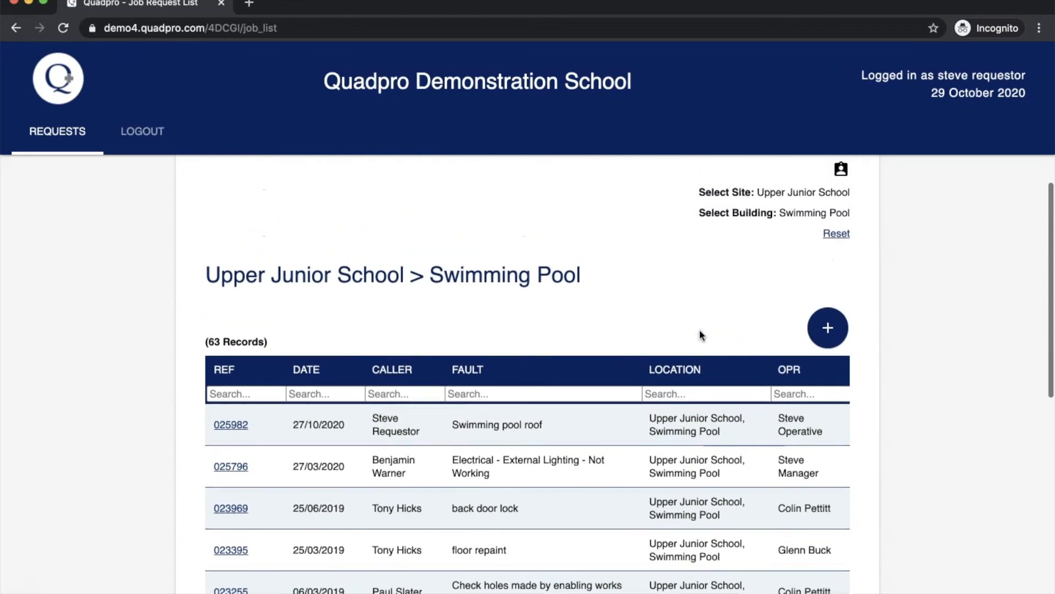